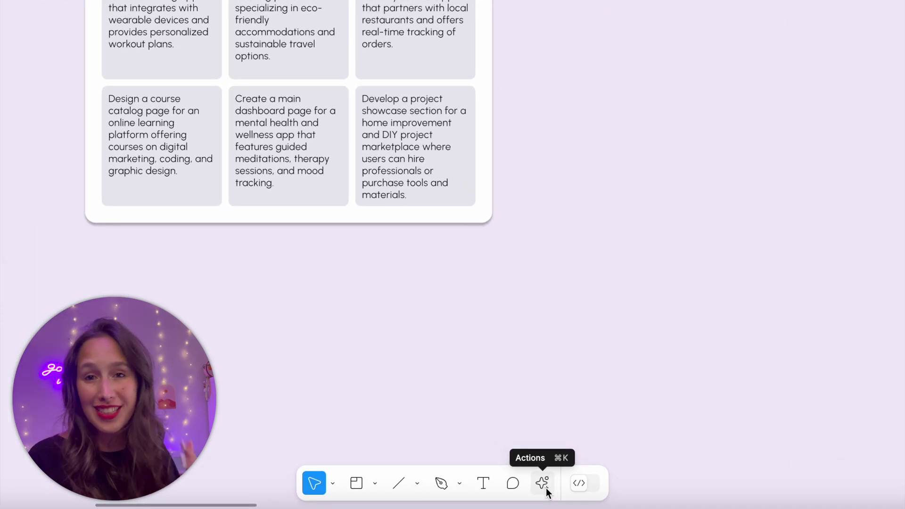
# Generate a design with Make designs, using the copied prompt idea for a fitness tracking app's mobile landing page.
pyautogui.click(543, 483)
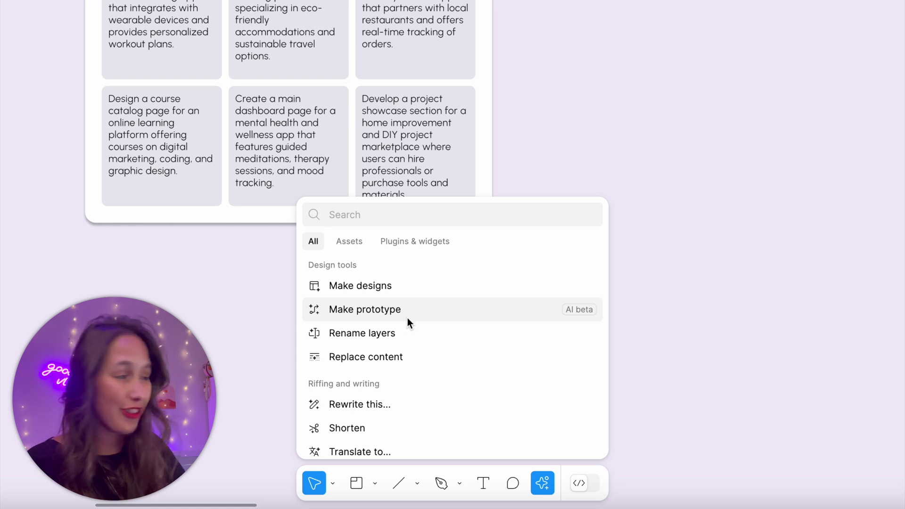
pyautogui.click(438, 293)
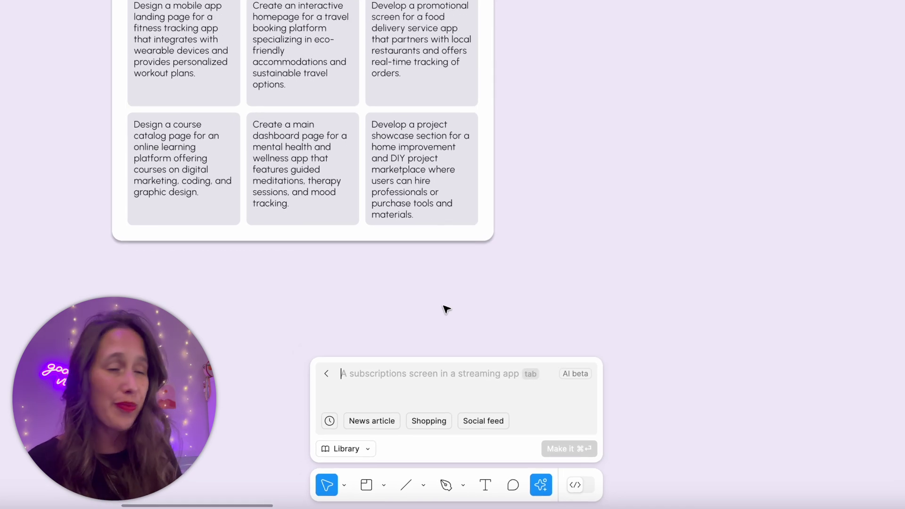
pyautogui.doubleClick(347, 70)
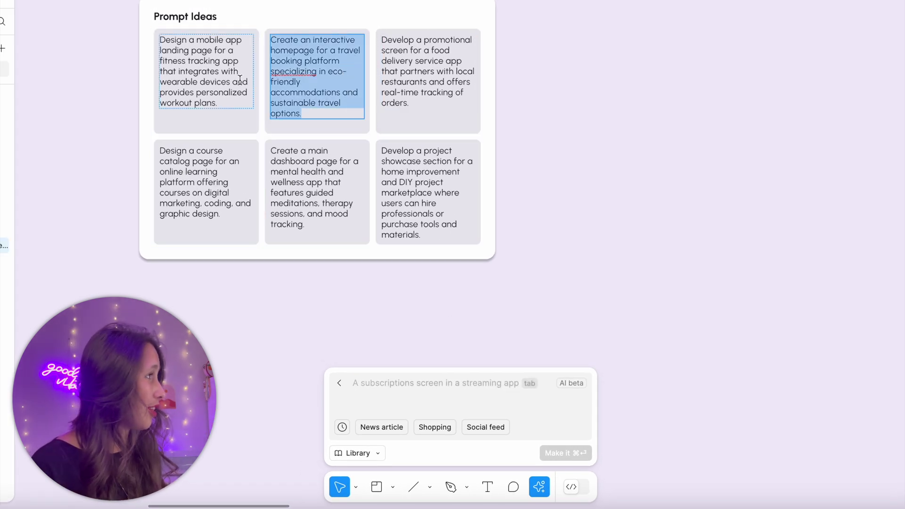
pyautogui.doubleClick(246, 55)
pyautogui.press('super+c')
pyautogui.click(352, 380)
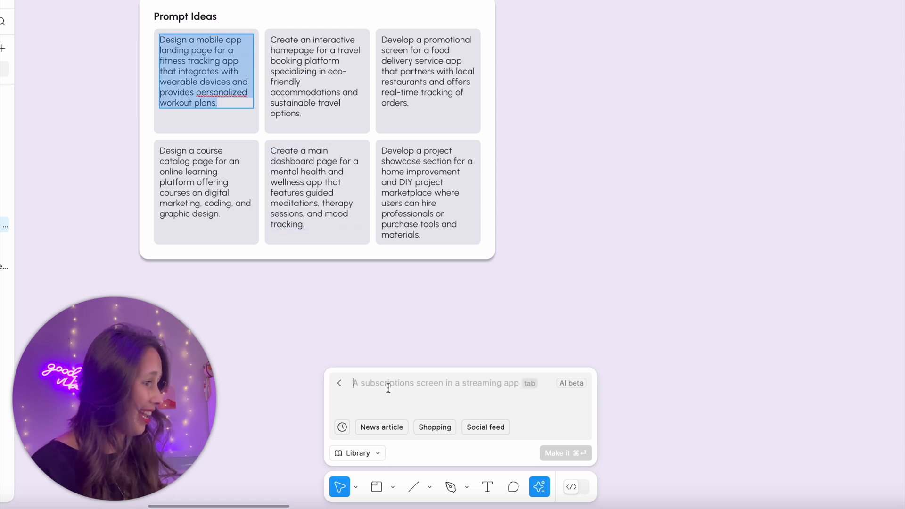
pyautogui.press('super+v')
pyautogui.click(556, 453)
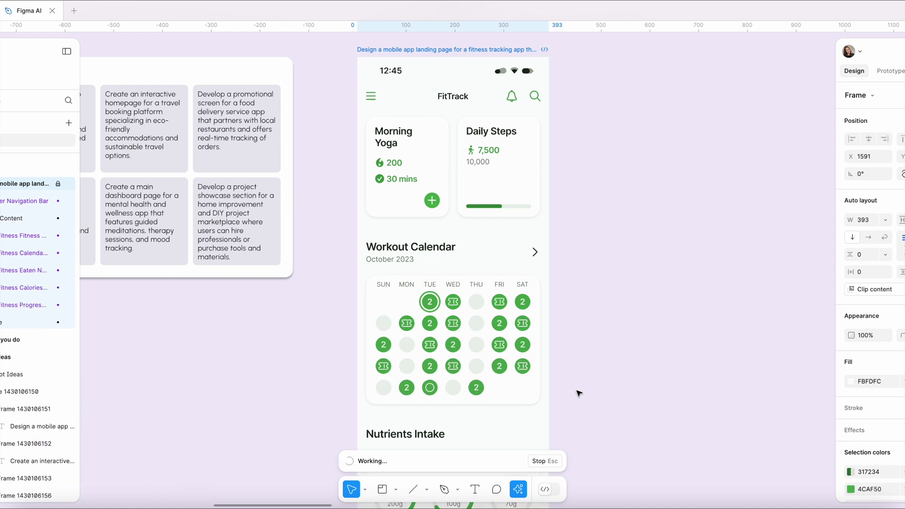
# Examine the generated FitTrack landing page against its prompt, from the header down to the Discover Workouts section and navigation bar.
pyautogui.hscroll(-5, 579, 393)
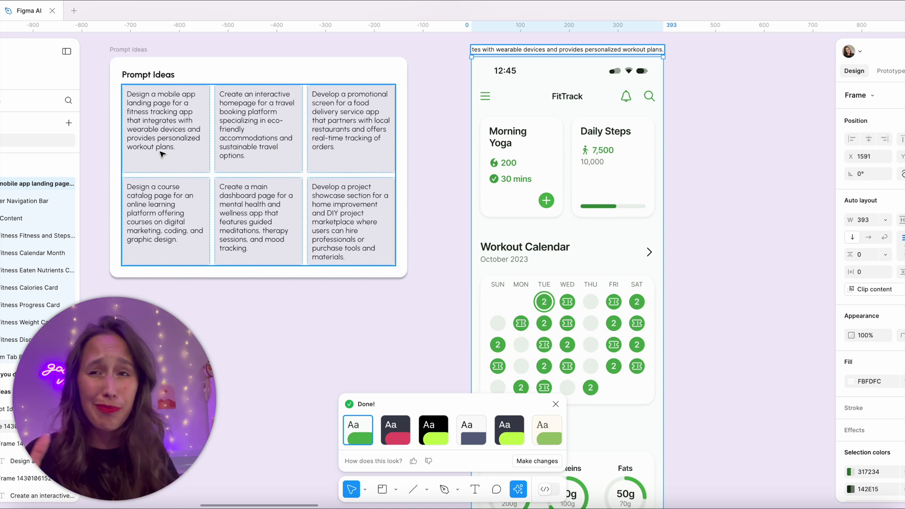
pyautogui.hscroll(3, 666, 156)
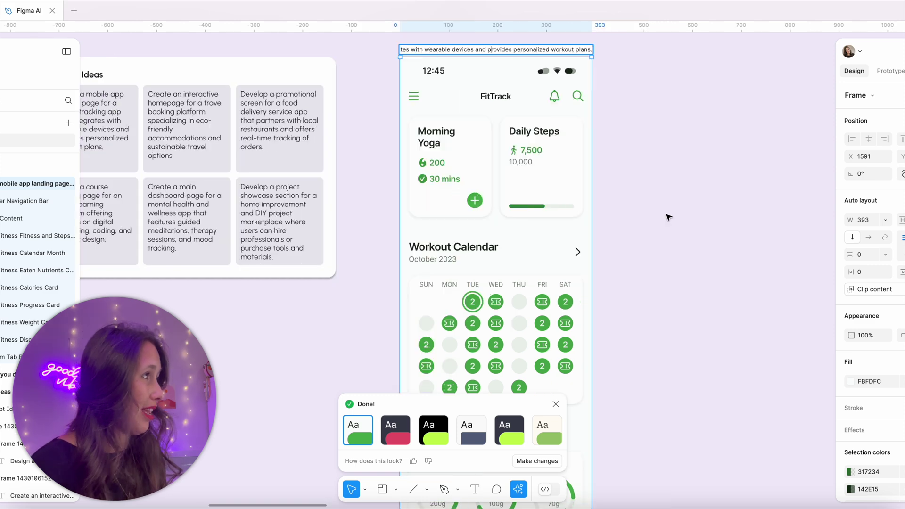
pyautogui.click(622, 182)
pyautogui.click(493, 78)
pyautogui.click(503, 51)
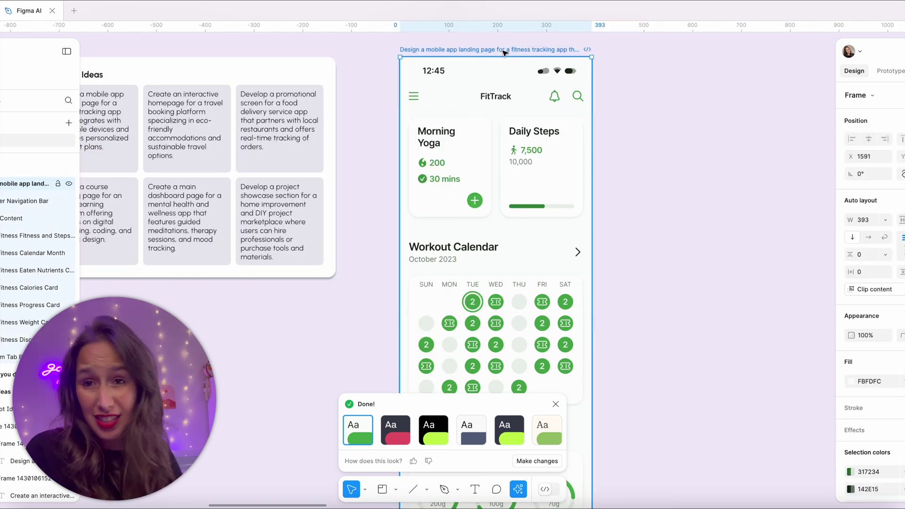
pyautogui.scroll(-1, 502, 99)
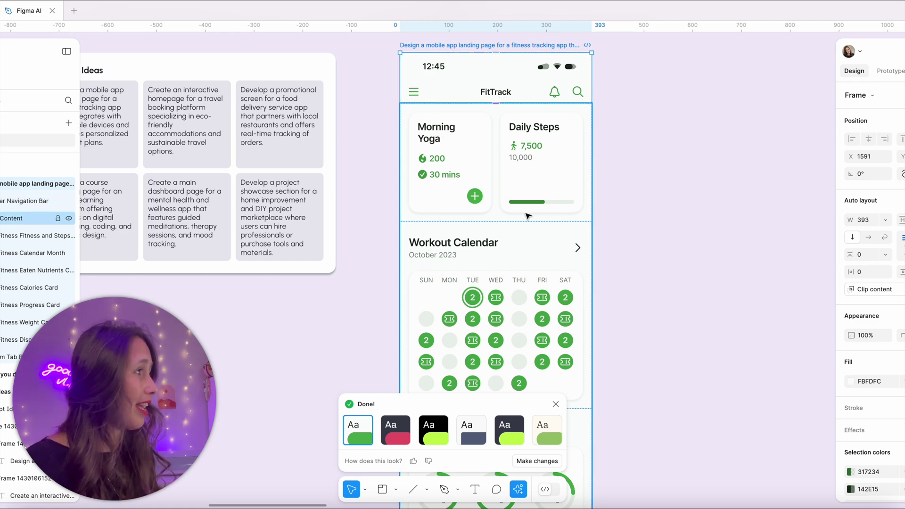
pyautogui.scroll(-5, 524, 215)
pyautogui.scroll(-6, 503, 161)
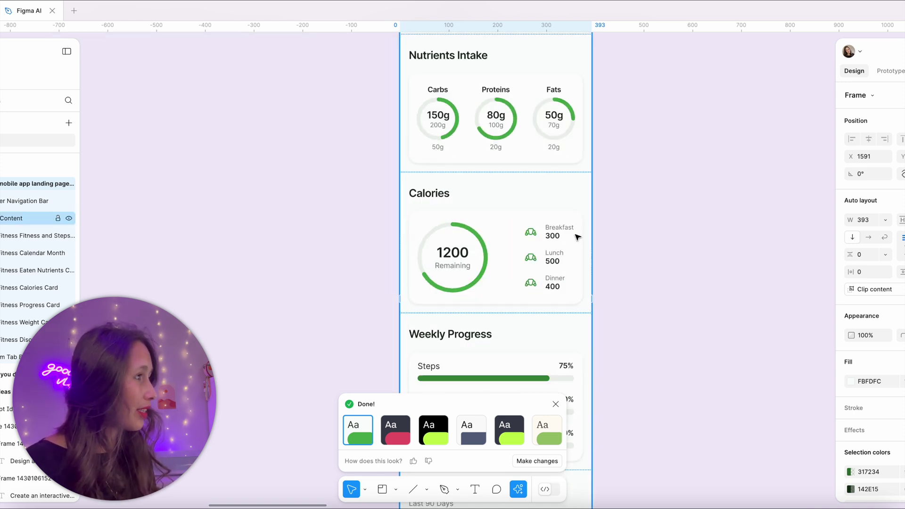
pyautogui.scroll(-3, 576, 238)
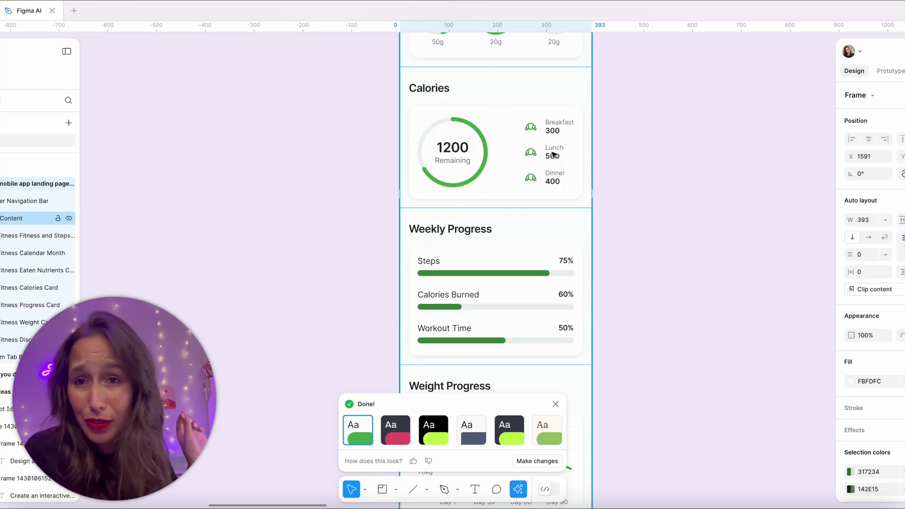
pyautogui.scroll(-3, 543, 129)
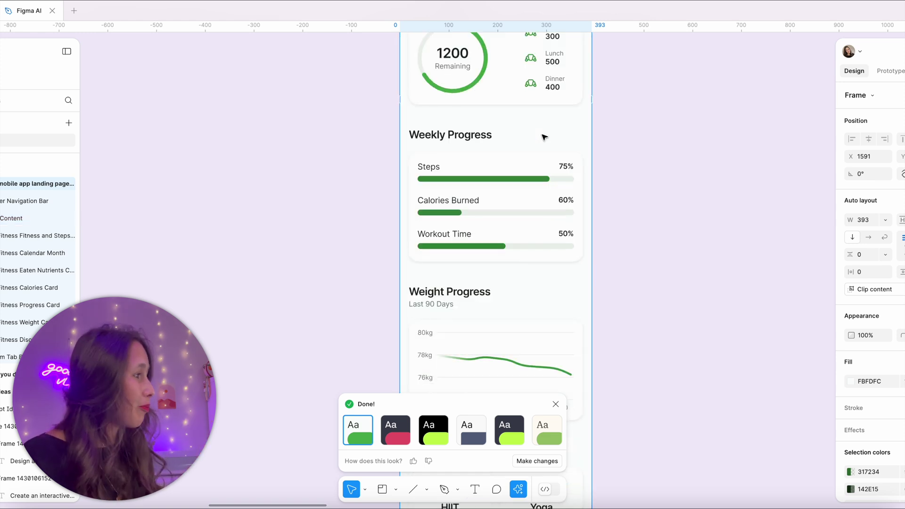
pyautogui.scroll(-6, 540, 169)
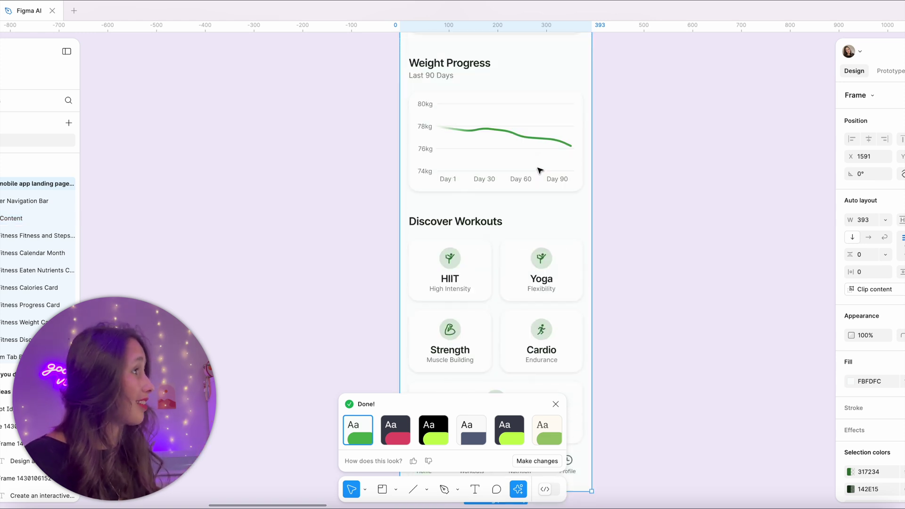
pyautogui.scroll(-5, 541, 169)
pyautogui.scroll(2, 533, 131)
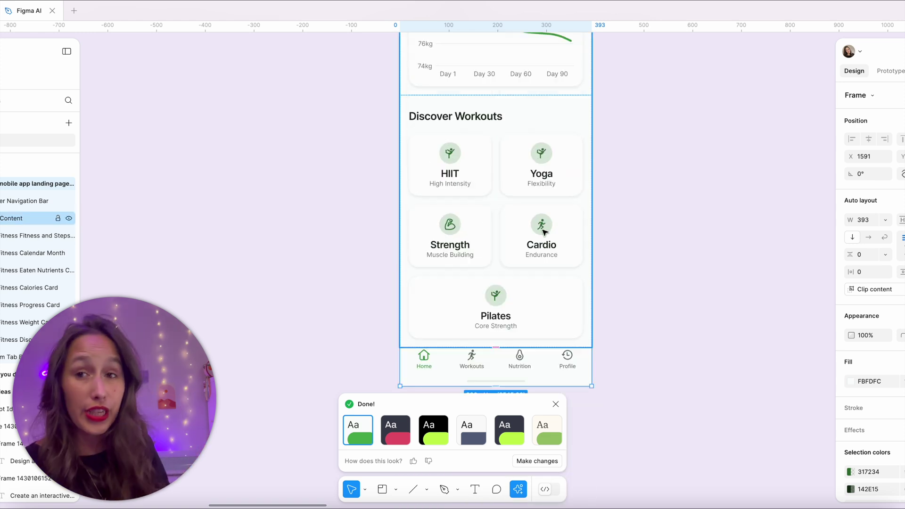
pyautogui.scroll(-2, 598, 329)
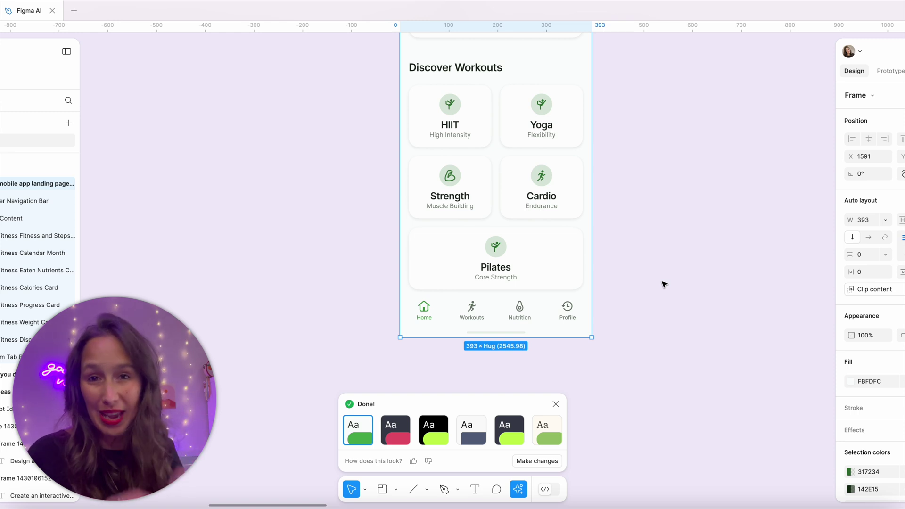
pyautogui.scroll(-5, 618, 166)
pyautogui.scroll(3, 543, 255)
pyautogui.hscroll(2, 543, 254)
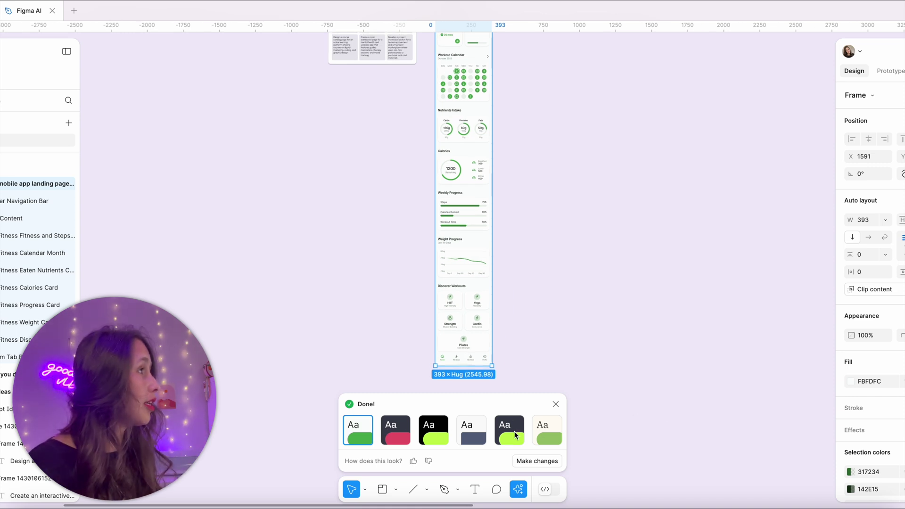
pyautogui.scroll(5, 473, 212)
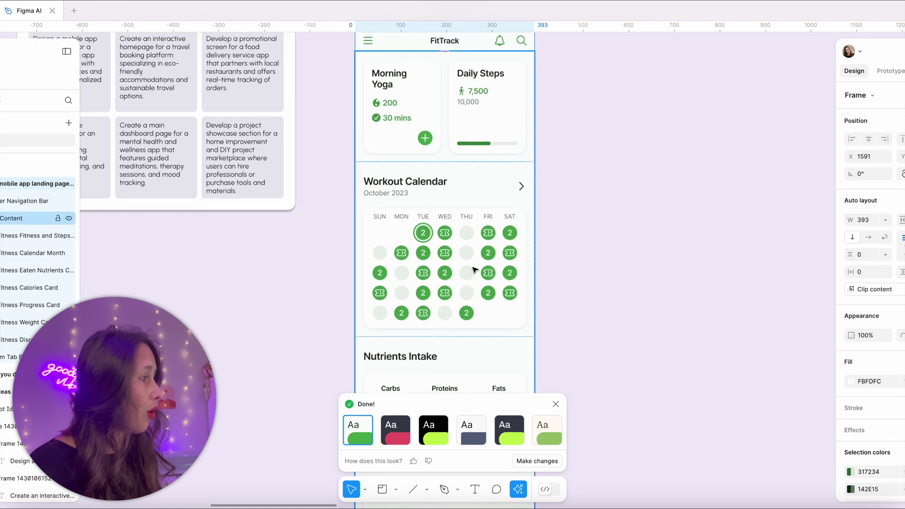
pyautogui.scroll(-2, 474, 269)
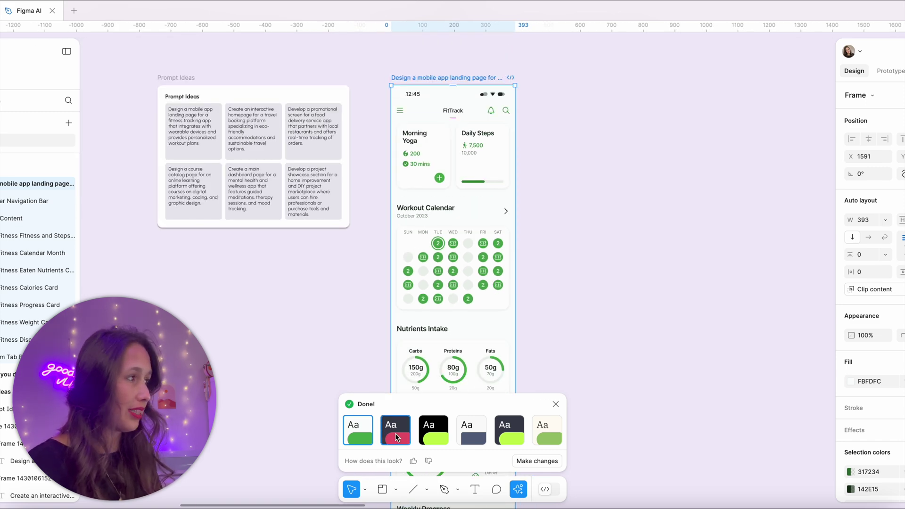
# Preview the dark and light preset themes on the FitTrack design and restore the white theme with green accents.
pyautogui.click(393, 432)
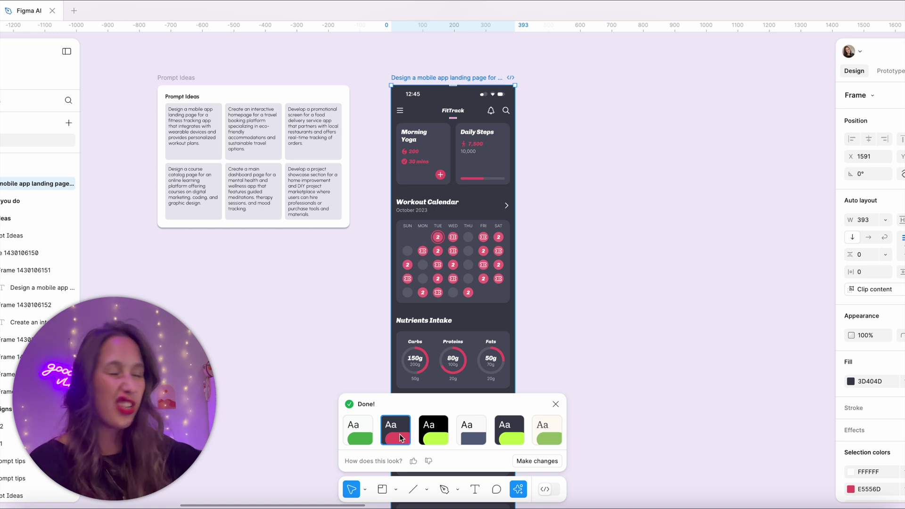
pyautogui.click(445, 434)
pyautogui.click(460, 436)
pyautogui.click(507, 440)
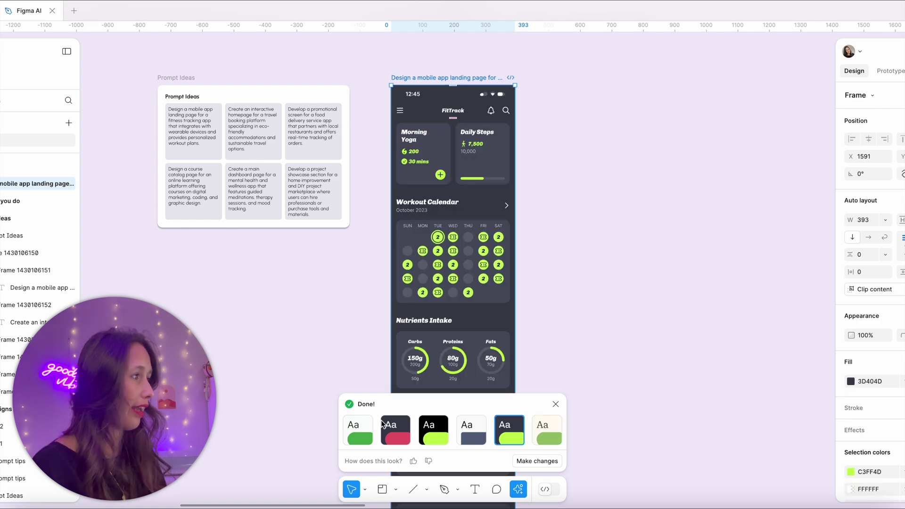
pyautogui.click(353, 432)
pyautogui.hscroll(-1, 365, 337)
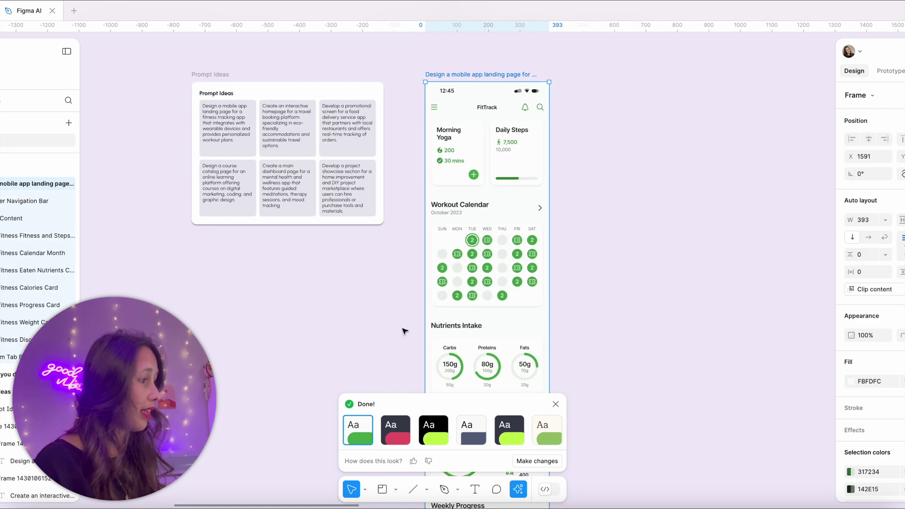
pyautogui.scroll(2, 405, 331)
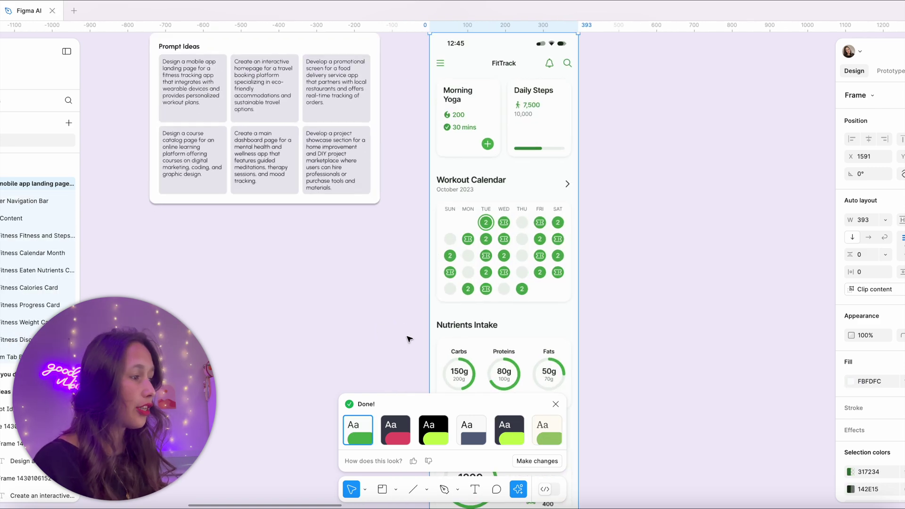
# Open the style changes for the generated design, preview dark mode and return to light mode.
pyautogui.click(555, 462)
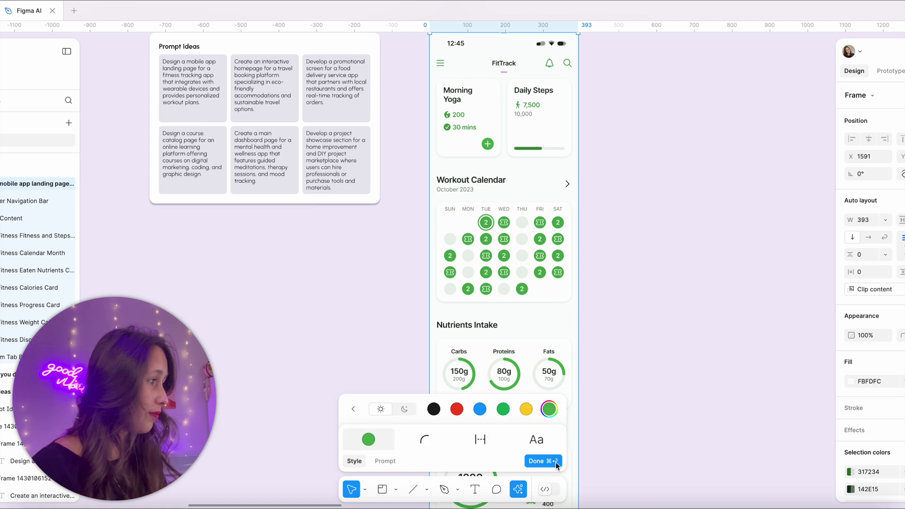
pyautogui.click(410, 409)
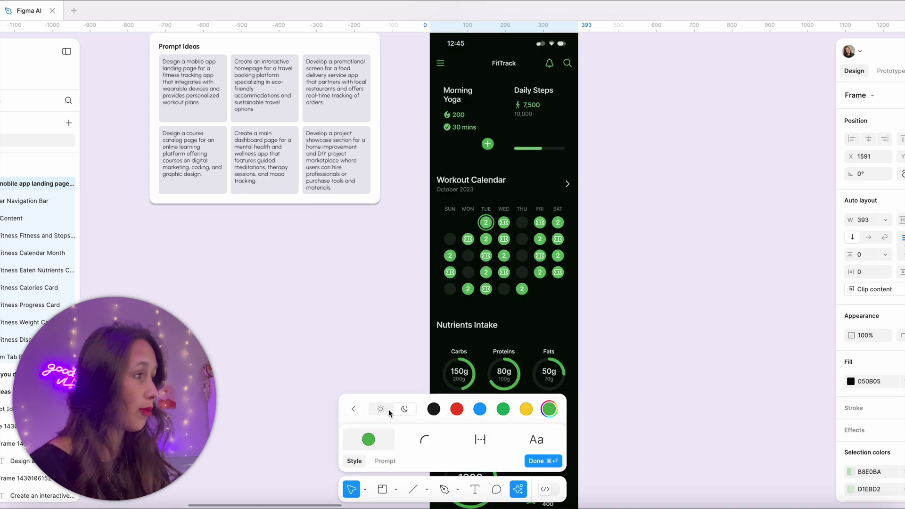
pyautogui.click(389, 409)
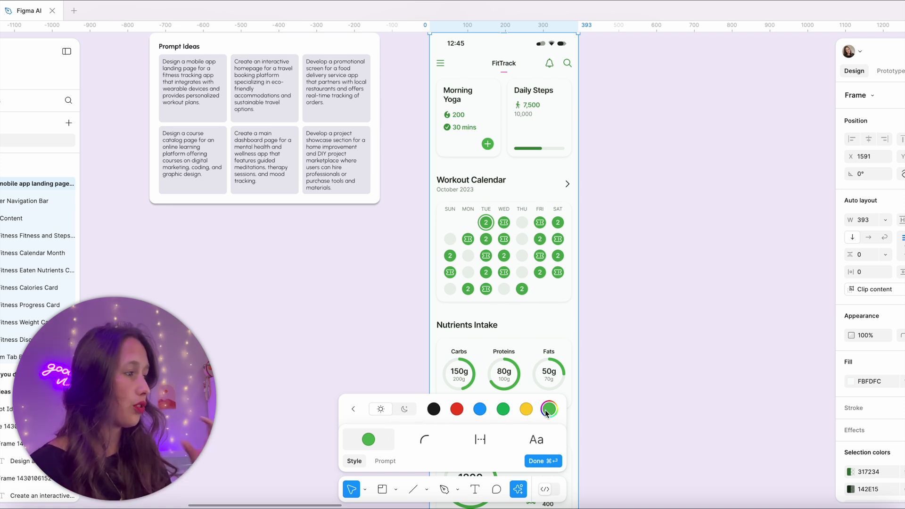
# Try yellow, red and blue accent colours on the design and pick a custom magenta-purple accent.
pyautogui.click(528, 410)
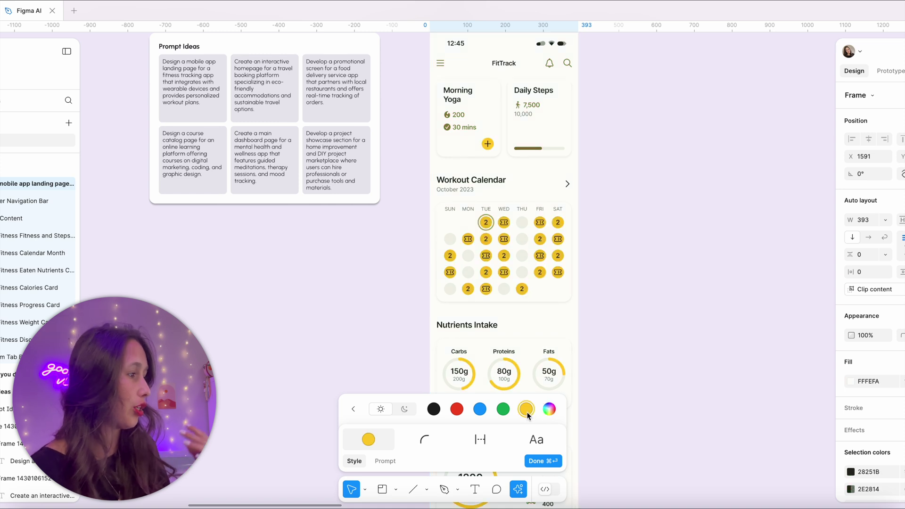
pyautogui.click(459, 412)
pyautogui.click(480, 409)
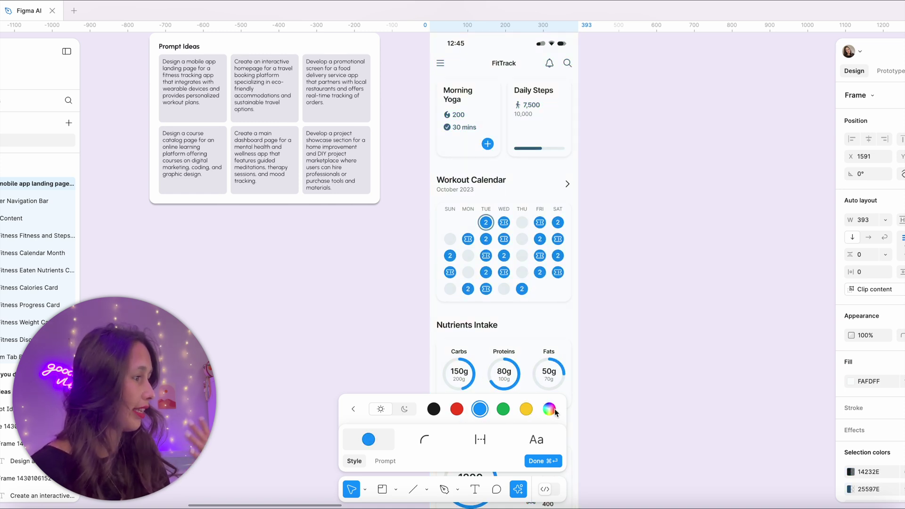
pyautogui.click(480, 410)
pyautogui.moveTo(454, 402); pyautogui.dragTo(462, 398)
pyautogui.click(522, 373)
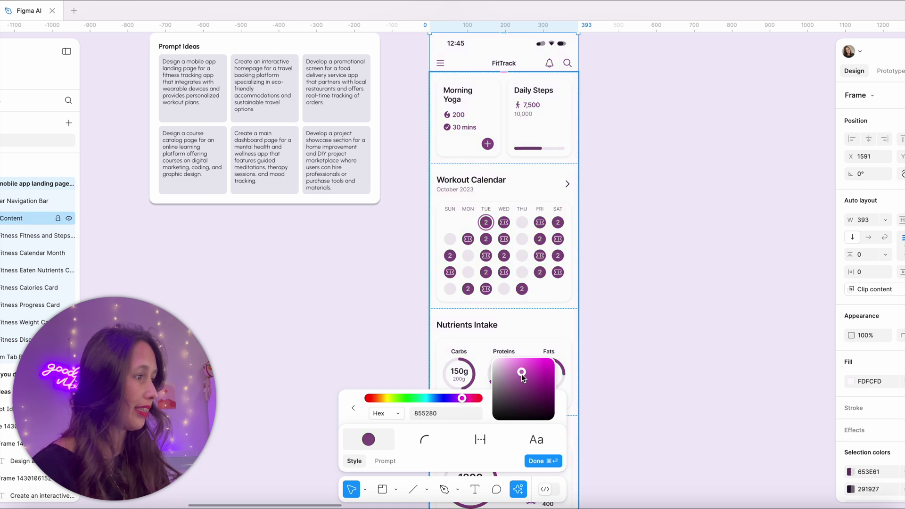
pyautogui.click(353, 410)
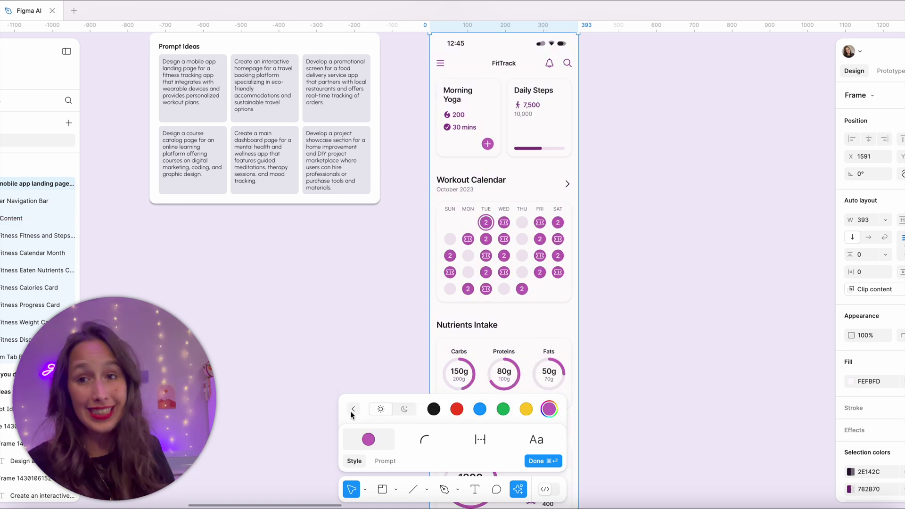
# Reduce the design's corner radius to the minimum and check the calendar, calorie and weekly progress sections.
pyautogui.click(424, 442)
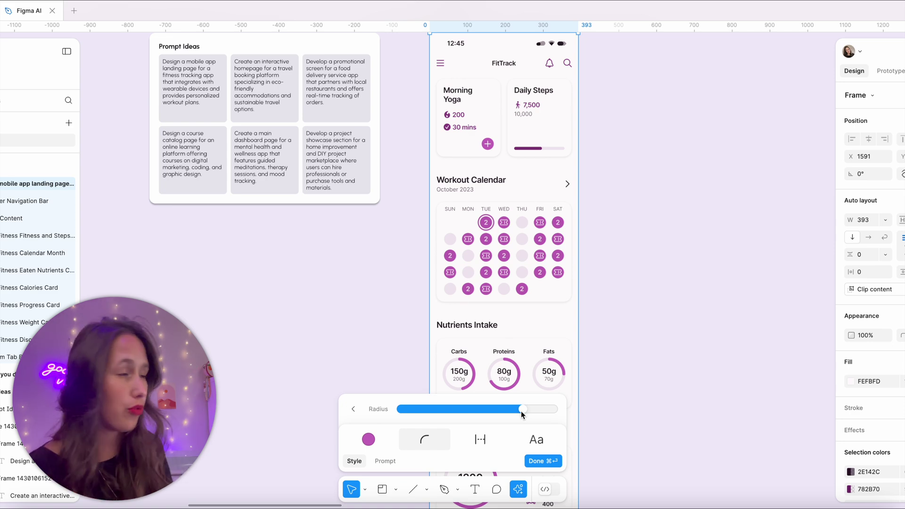
pyautogui.moveTo(521, 411); pyautogui.dragTo(380, 411)
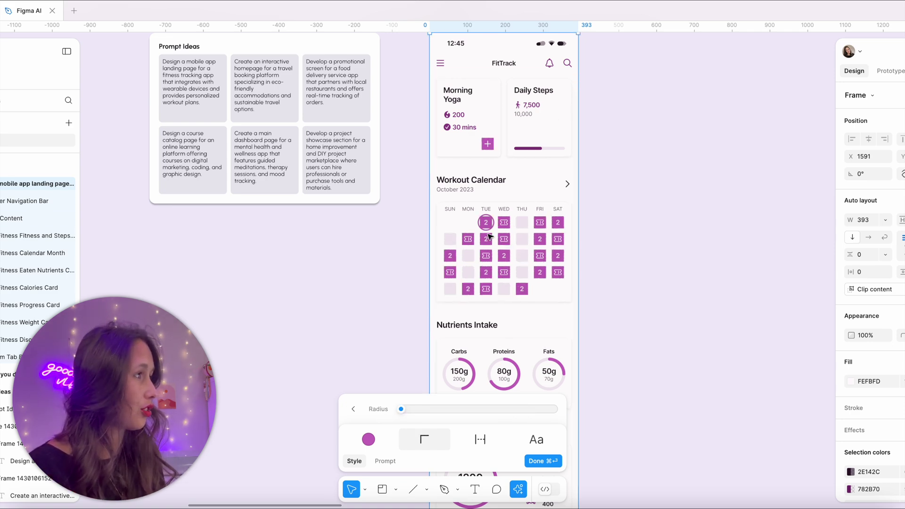
pyautogui.scroll(2, 560, 105)
pyautogui.scroll(5, 537, 193)
pyautogui.scroll(-5, 544, 275)
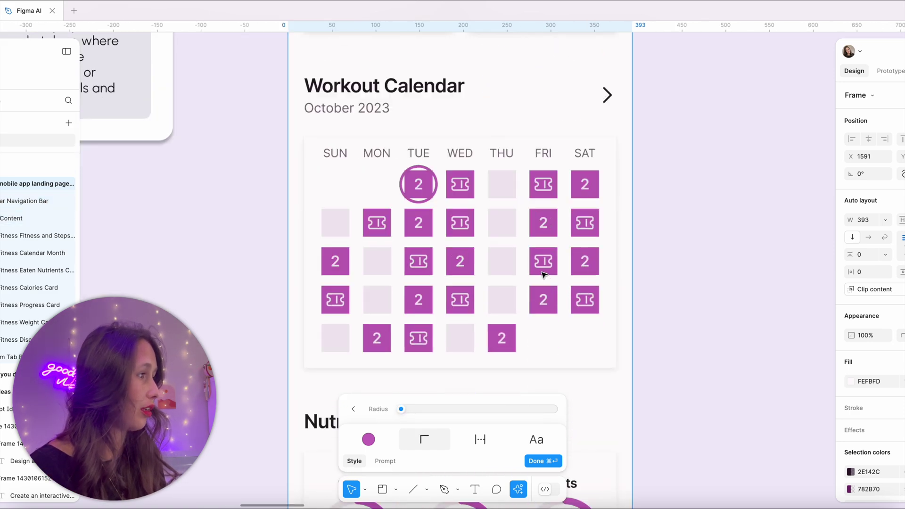
pyautogui.scroll(-10, 542, 275)
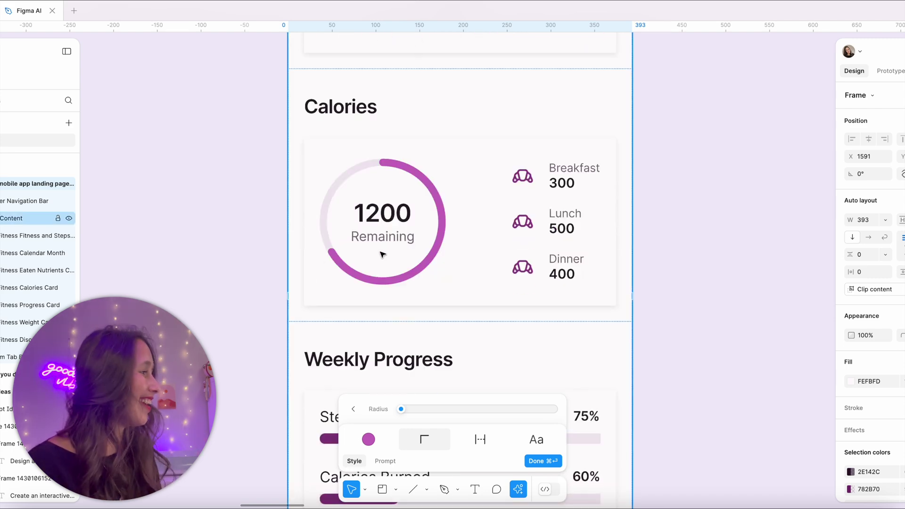
pyautogui.scroll(-8, 388, 250)
pyautogui.scroll(8, 307, 129)
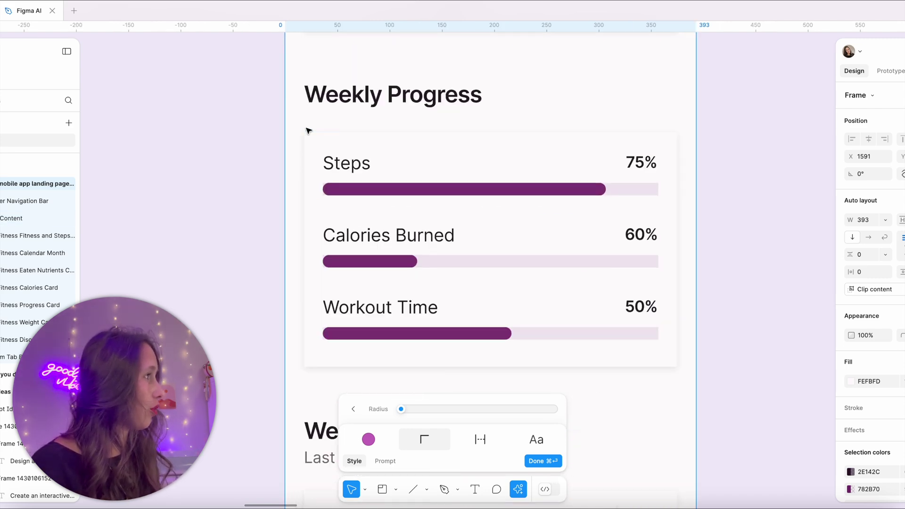
pyautogui.scroll(-10, 311, 151)
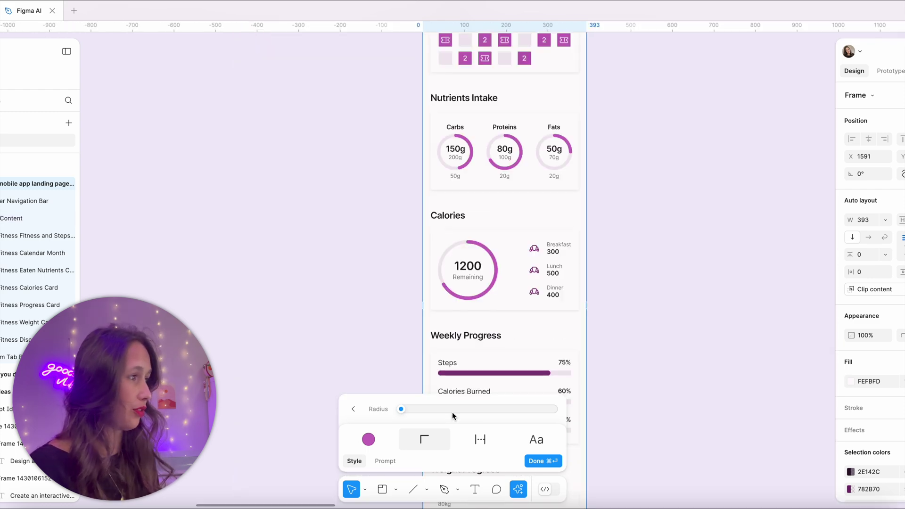
# Raise the design's corner radius to about two thirds of its range and check the rounded cards and calendar cells.
pyautogui.click(451, 412)
pyautogui.moveTo(455, 408); pyautogui.dragTo(499, 409)
pyautogui.scroll(5, 503, 286)
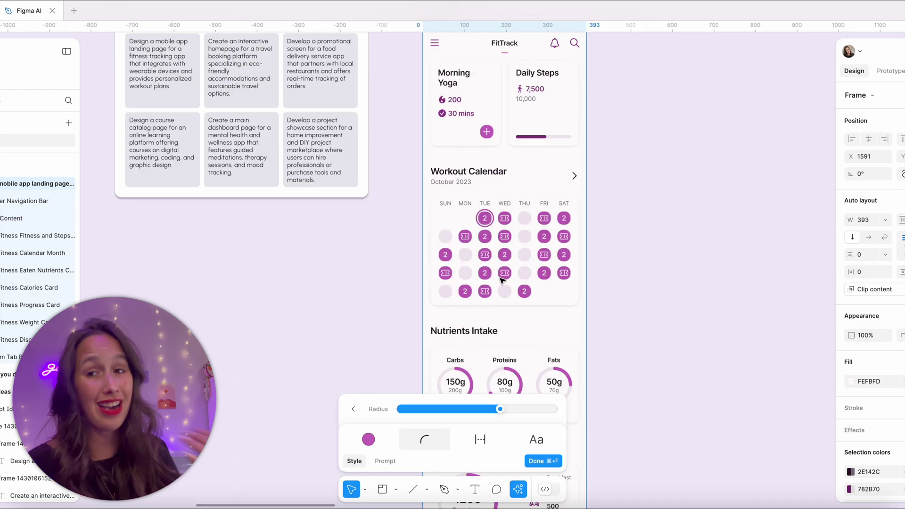
pyautogui.scroll(3, 502, 286)
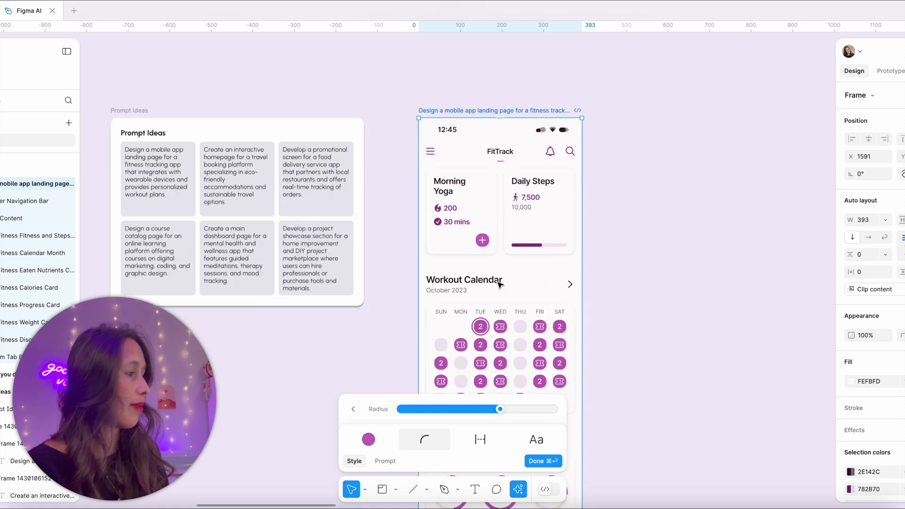
# Reduce the design's spacing to the minimum and check the calories and progress sections.
pyautogui.click(481, 437)
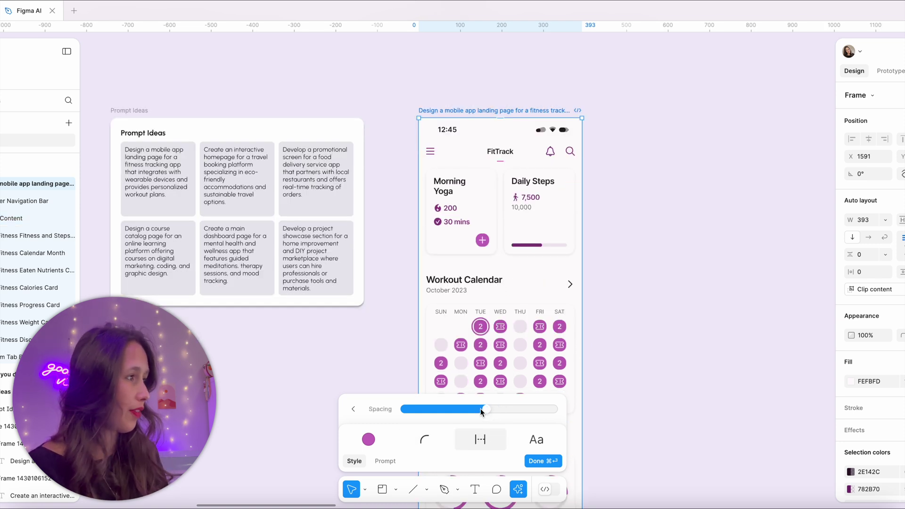
pyautogui.moveTo(490, 410); pyautogui.dragTo(374, 410)
pyautogui.scroll(-5, 568, 199)
pyautogui.scroll(-5, 568, 199)
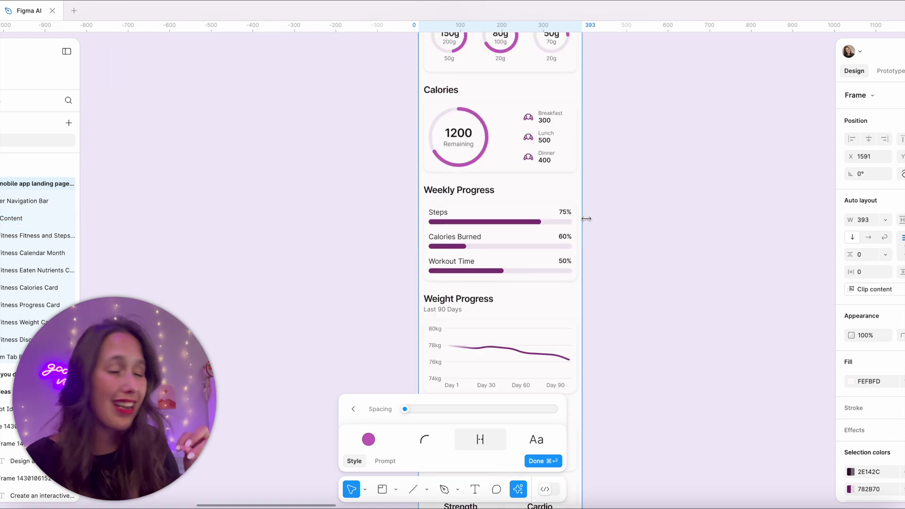
# Give the design a bold serif title font and set the body font to Space Mono.
pyautogui.click(536, 439)
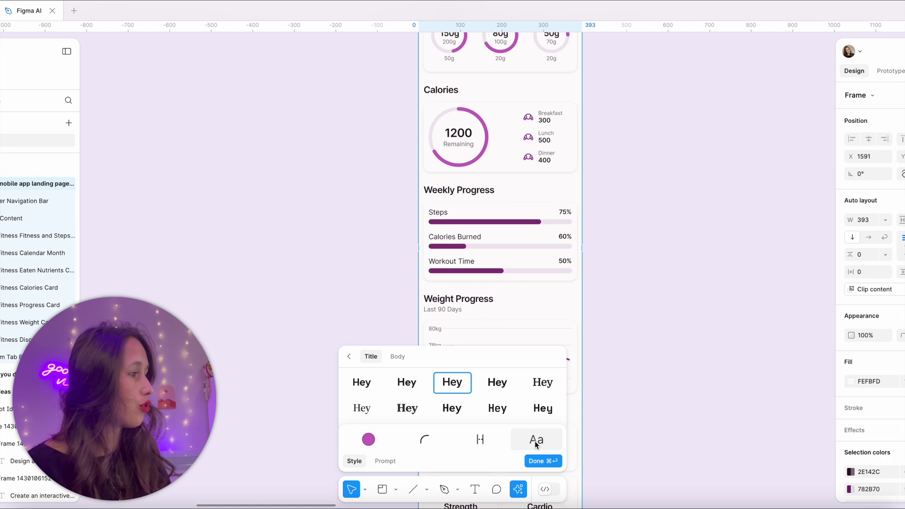
pyautogui.scroll(5, 535, 219)
pyautogui.scroll(6, 535, 219)
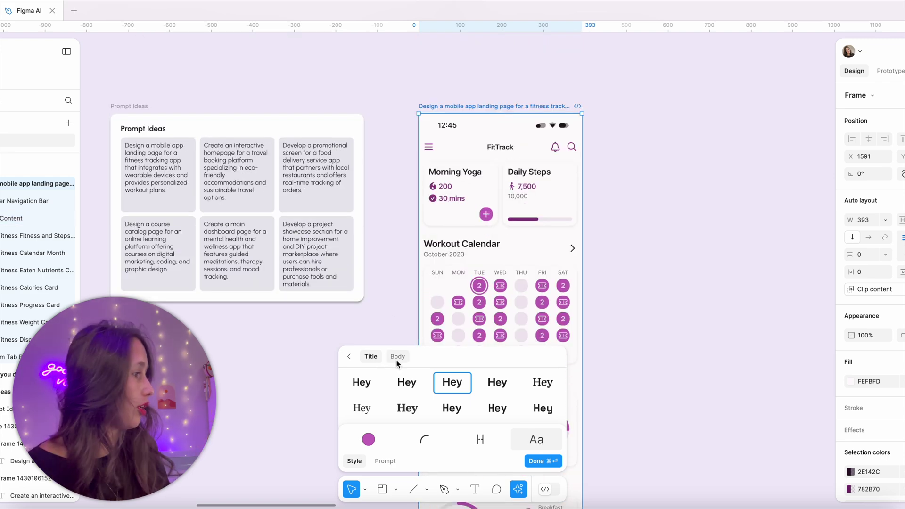
pyautogui.click(415, 405)
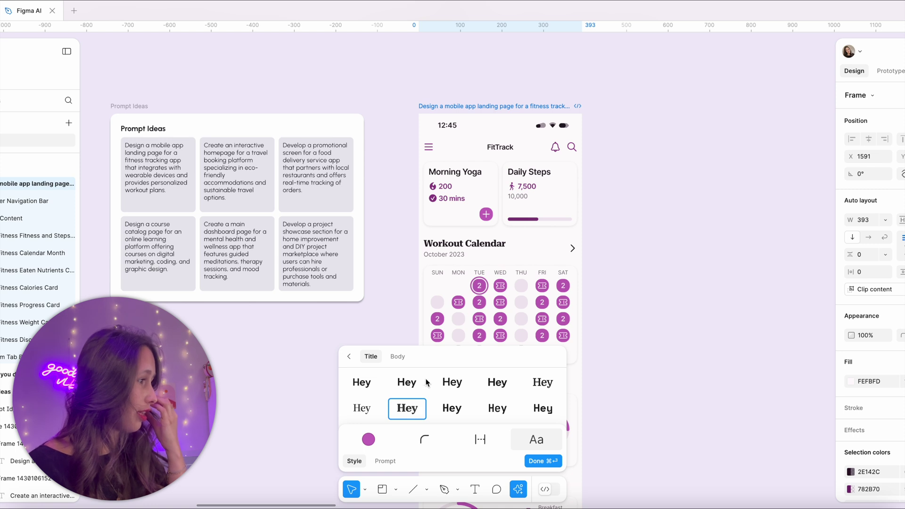
pyautogui.click(397, 356)
pyautogui.click(504, 410)
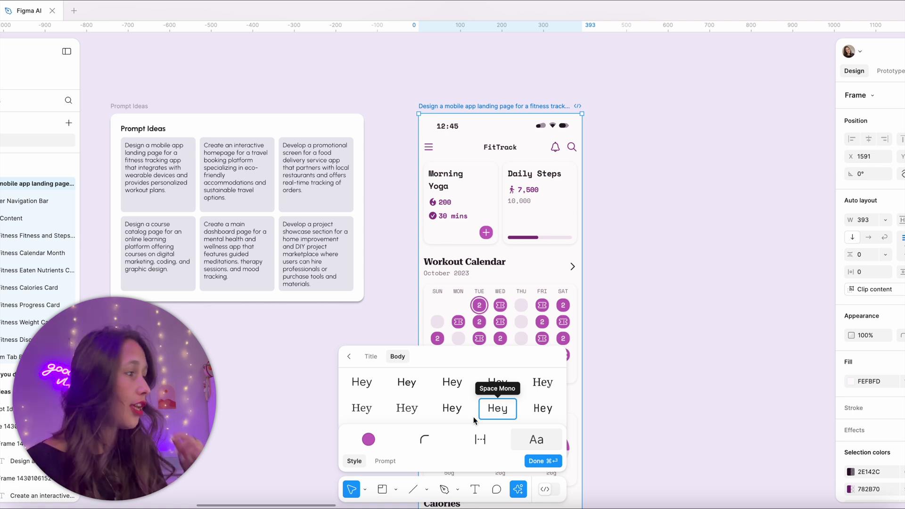
# Prompt the AI to "add water intake" to the fitness design and apply the changes.
pyautogui.click(399, 459)
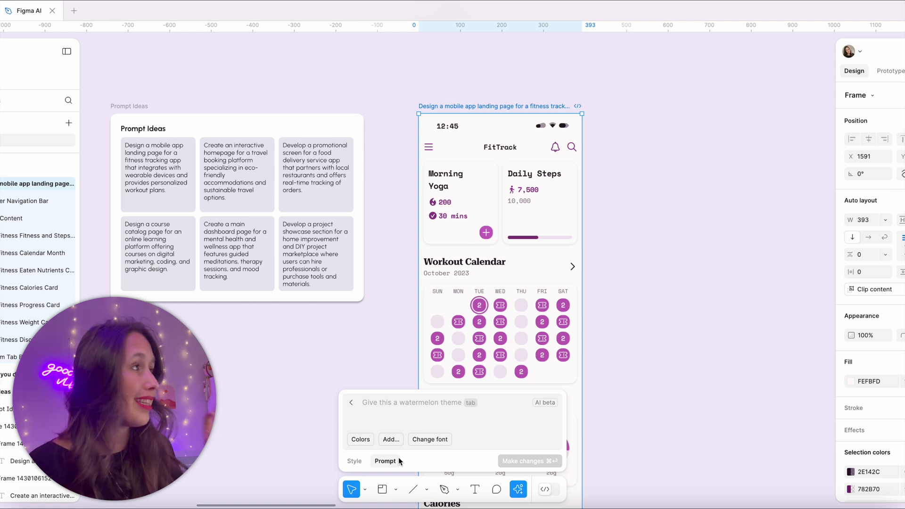
pyautogui.doubleClick(498, 106)
pyautogui.press('Escape')
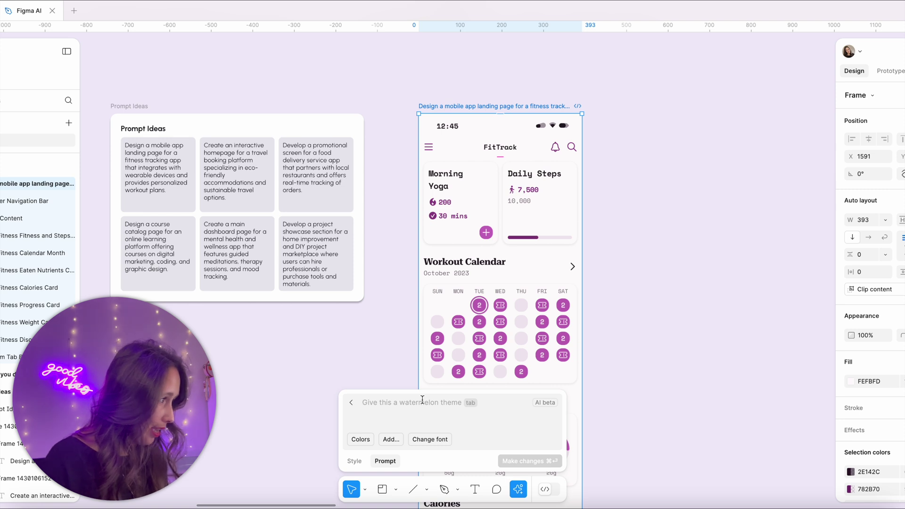
pyautogui.write('add water intake')
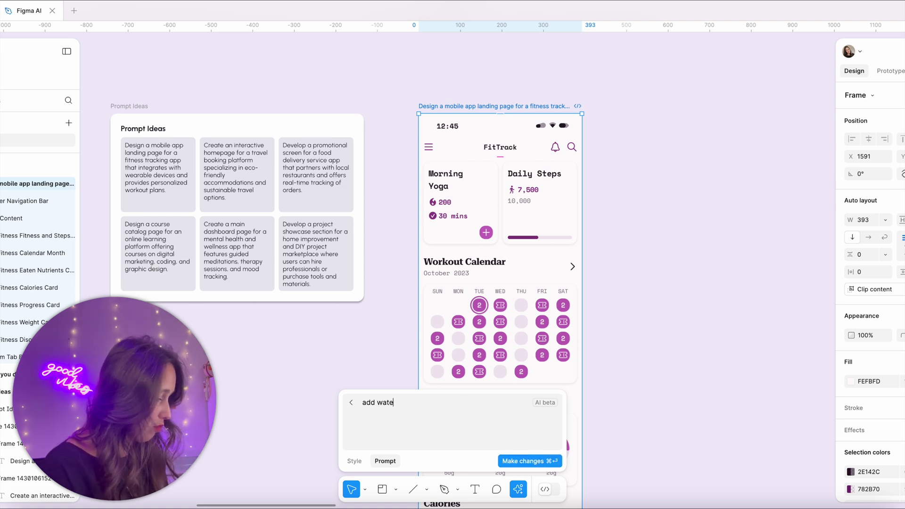
pyautogui.click(546, 465)
pyautogui.scroll(-20, 591, 418)
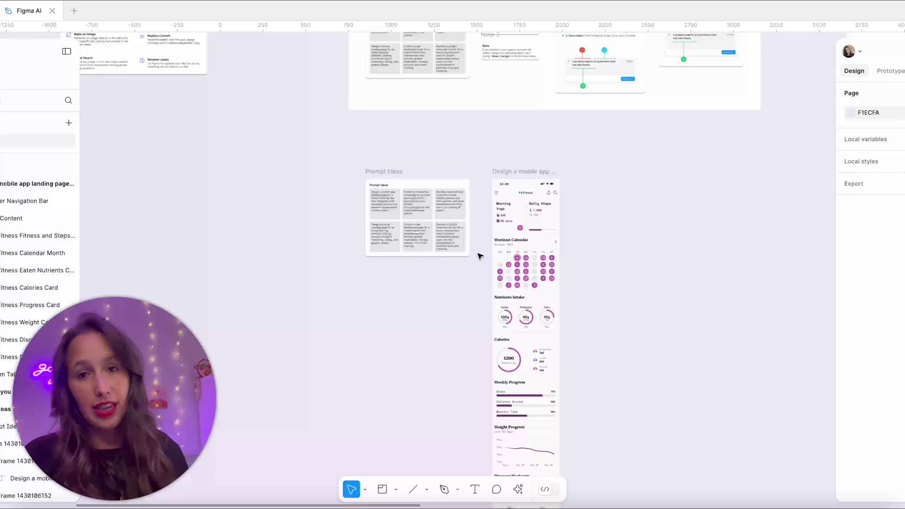
# Select the FitTrack design frame and reopen the Make changes action for it.
pyautogui.click(538, 174)
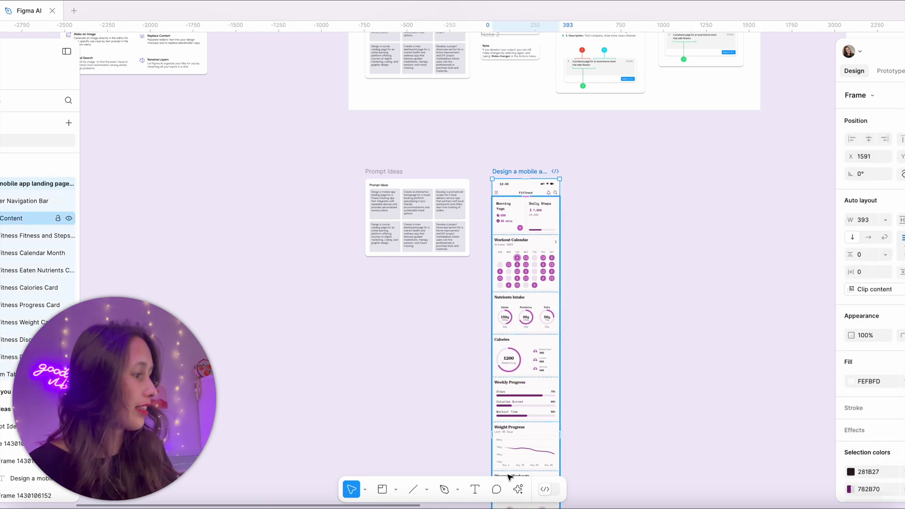
pyautogui.click(518, 489)
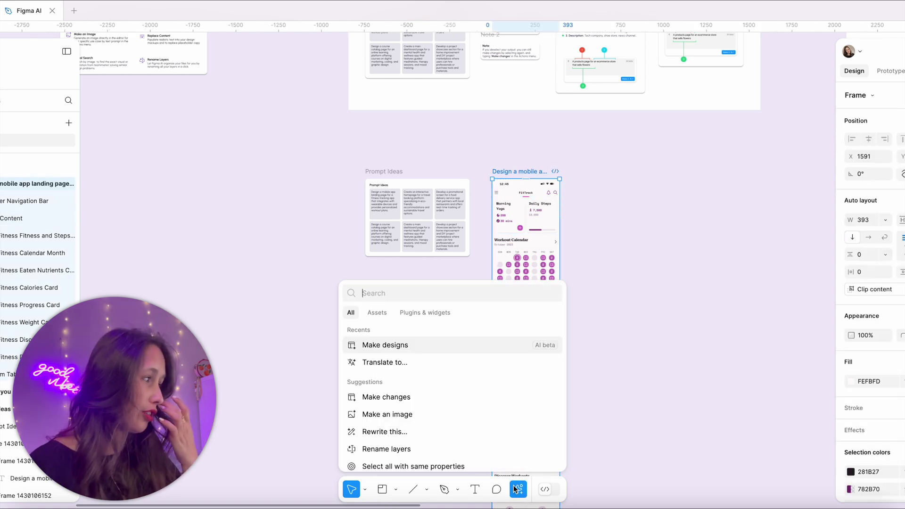
pyautogui.write('make')
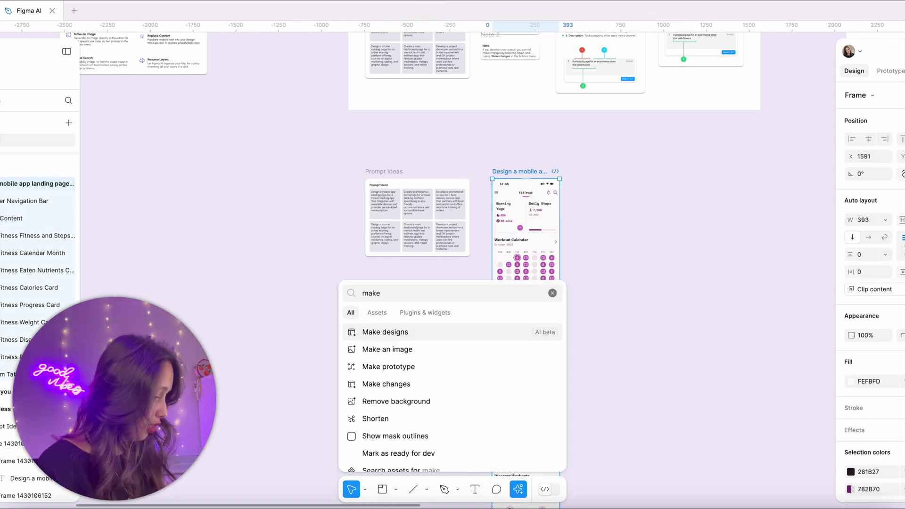
pyautogui.write(' cha')
pyautogui.press('Return')
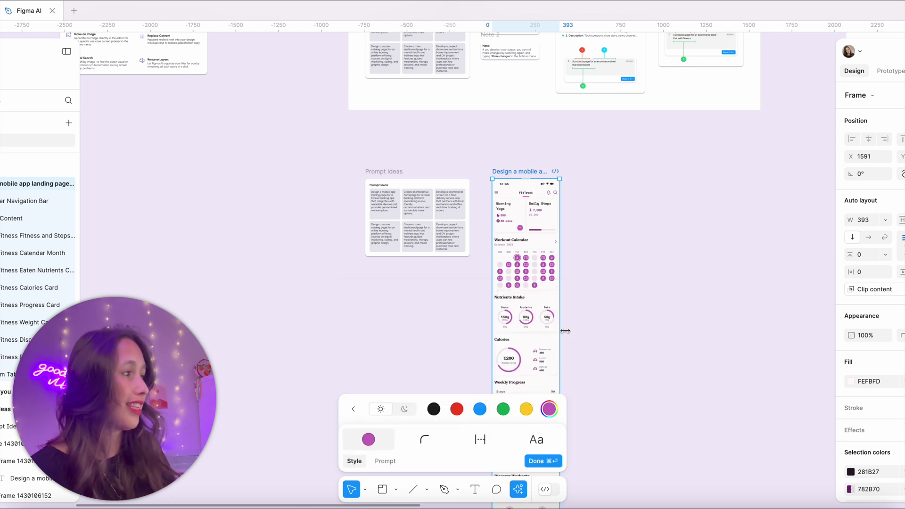
# Try a green accent, switch the accent to red, preview dark mode and return to light mode.
pyautogui.scroll(3, 530, 376)
pyautogui.click(503, 409)
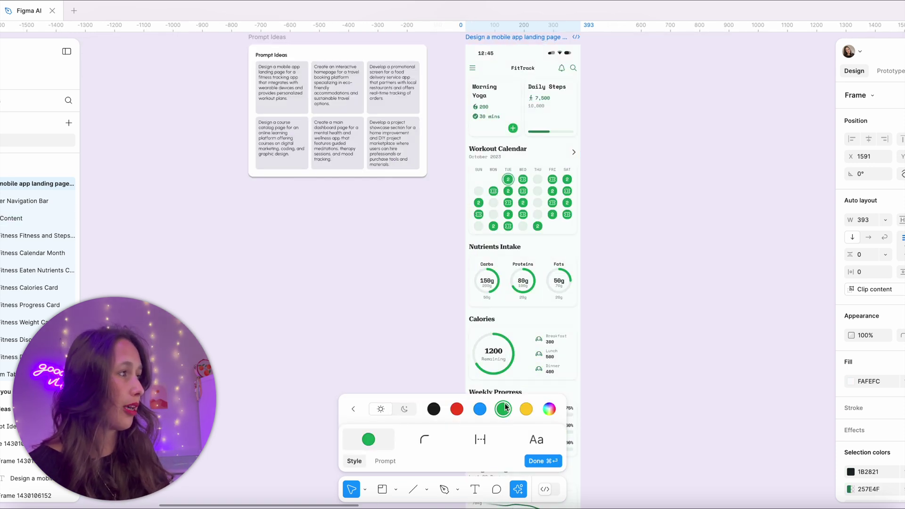
pyautogui.click(456, 408)
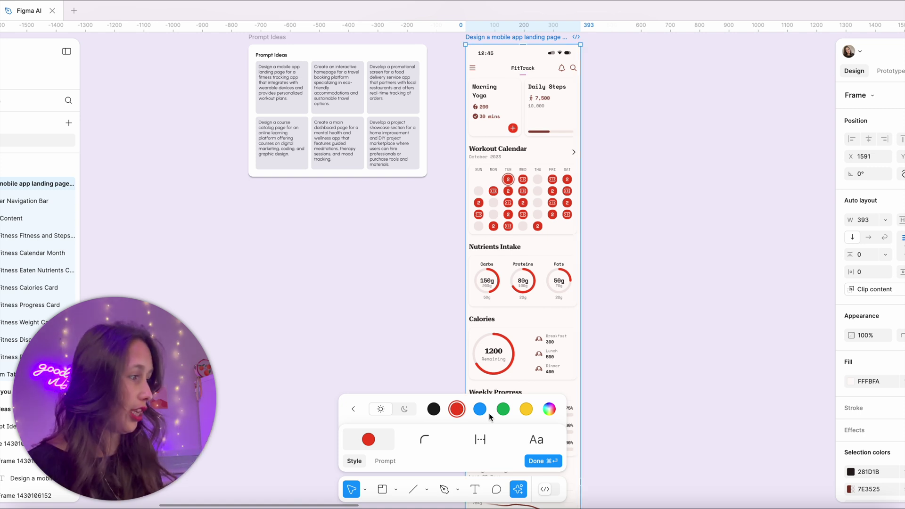
pyautogui.click(404, 408)
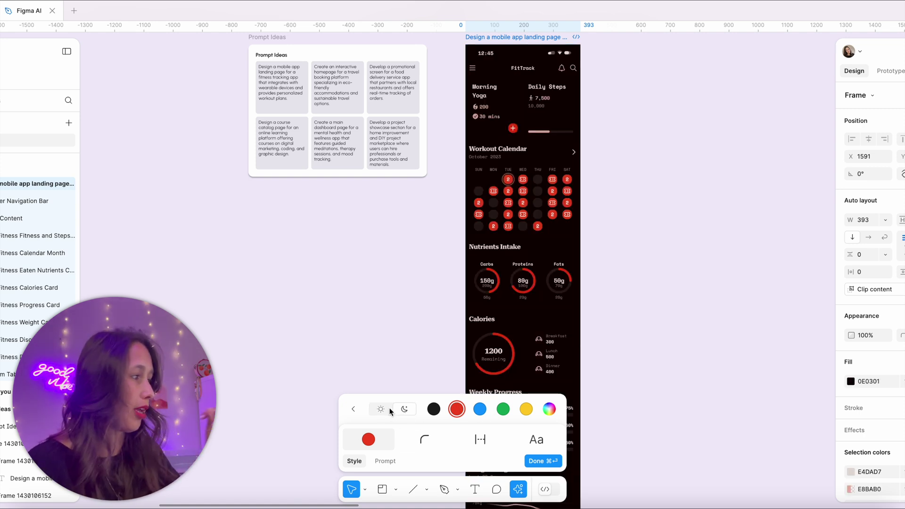
pyautogui.click(380, 408)
pyautogui.click(319, 235)
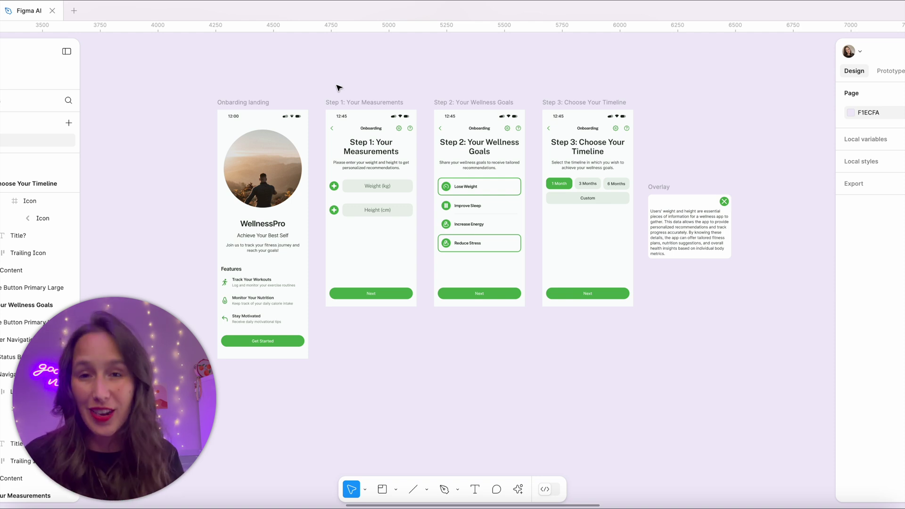
# Select the four onboarding screens with the overlay and generate their connections using the Make prototype AI action.
pyautogui.scroll(1, 153, 127)
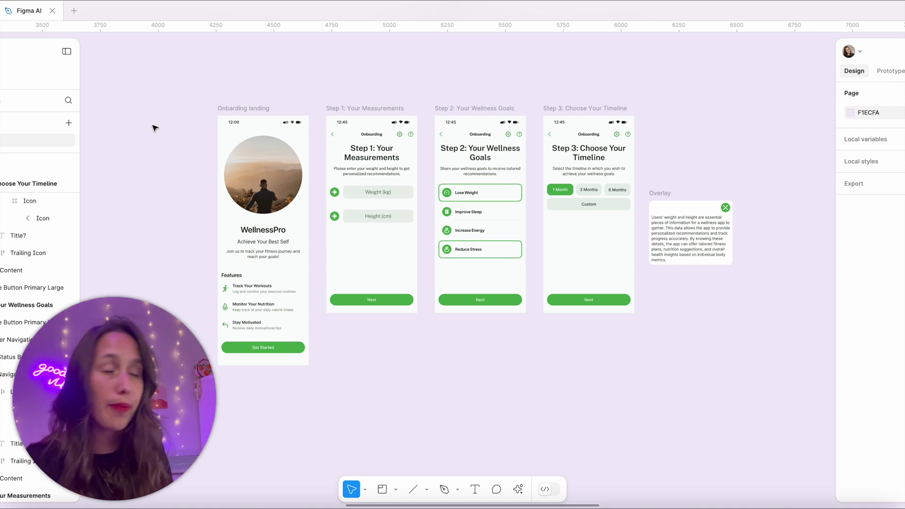
pyautogui.moveTo(180, 47); pyautogui.dragTo(781, 400)
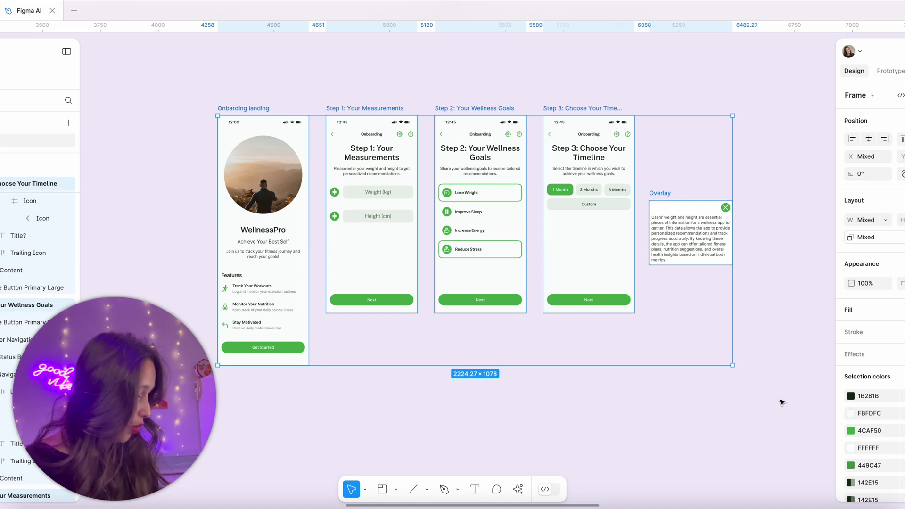
pyautogui.press('super+k')
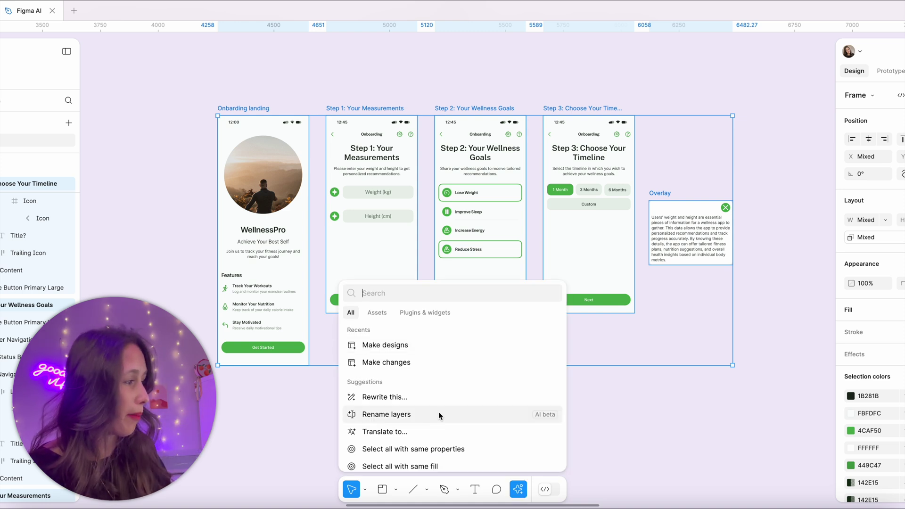
pyautogui.write('make pro')
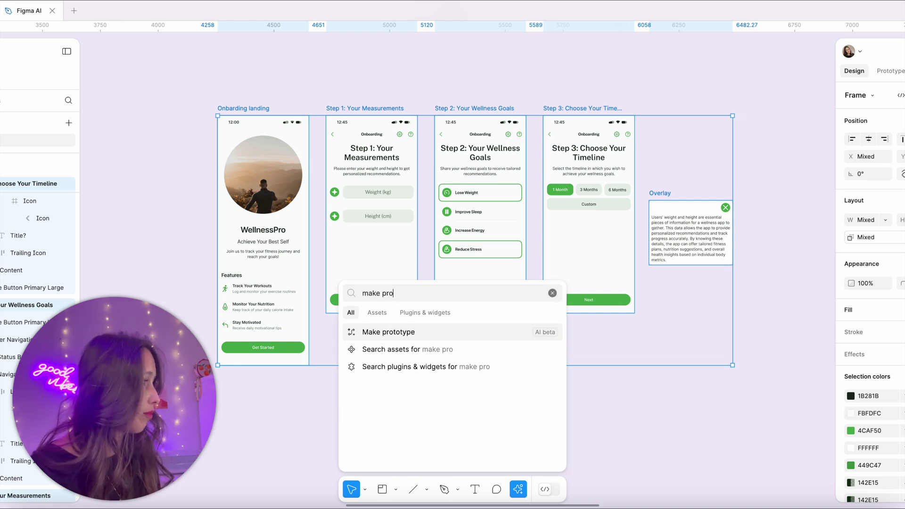
pyautogui.press('Return')
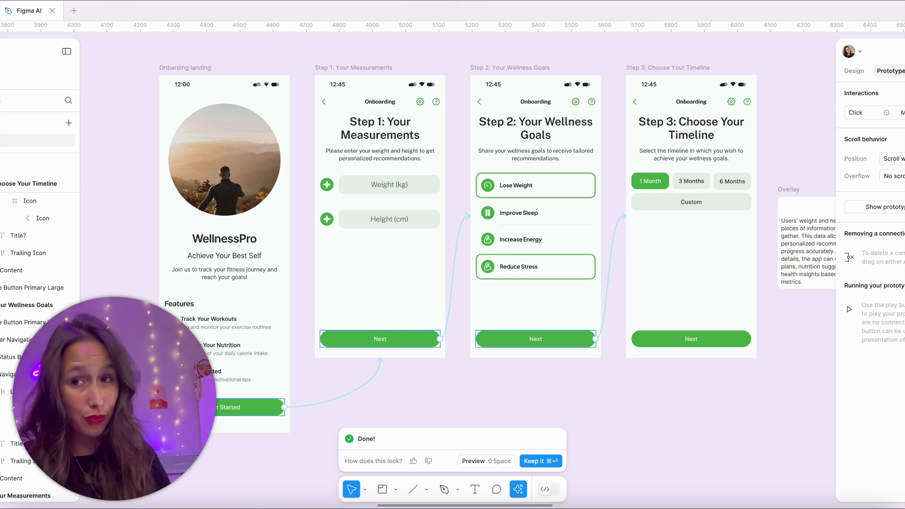
# Preview the generated prototype by going from the onboarding landing through Step 1 to Step 2.
pyautogui.hotkey('shift', 'space')
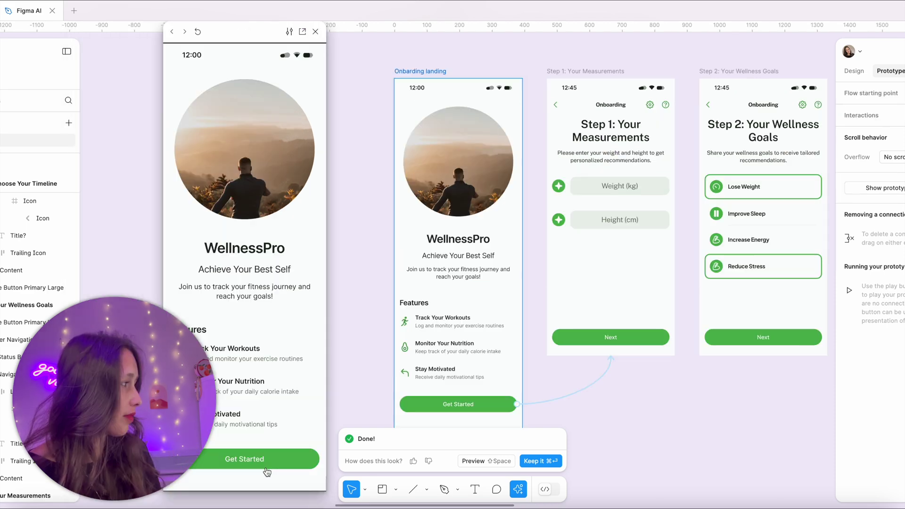
pyautogui.click(267, 470)
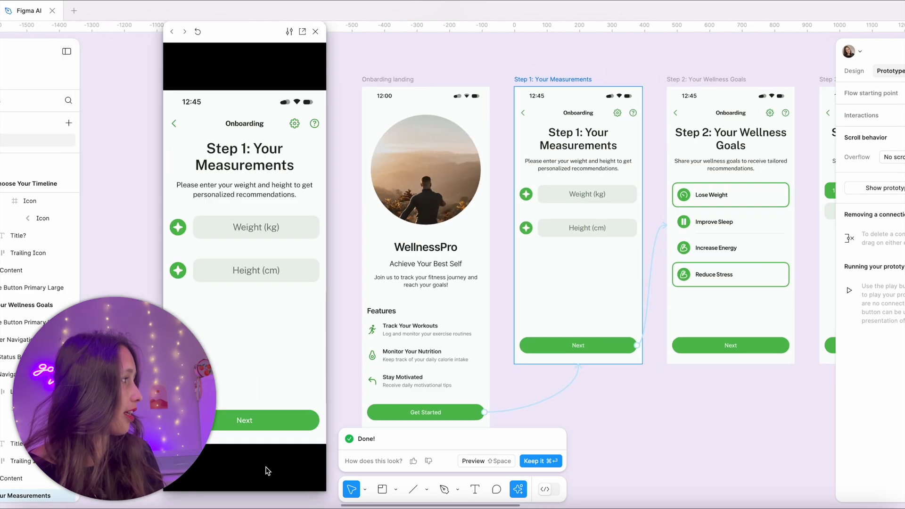
pyautogui.click(271, 419)
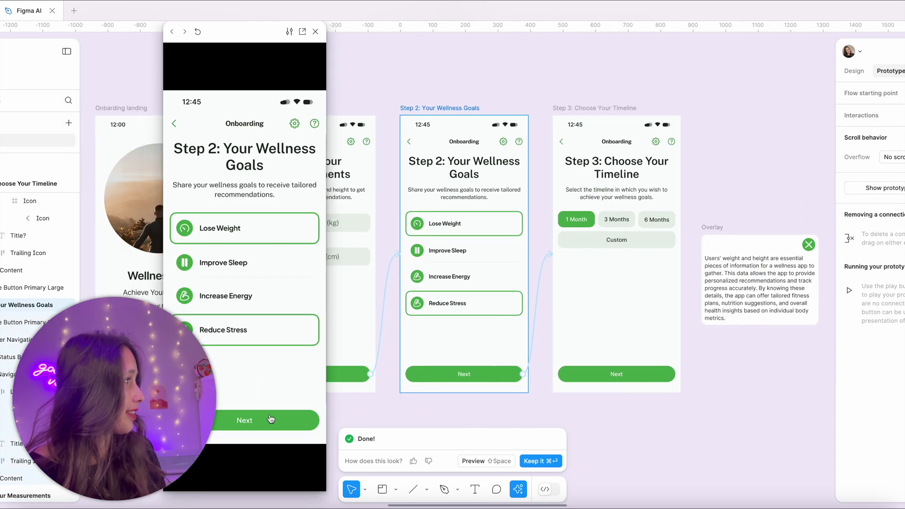
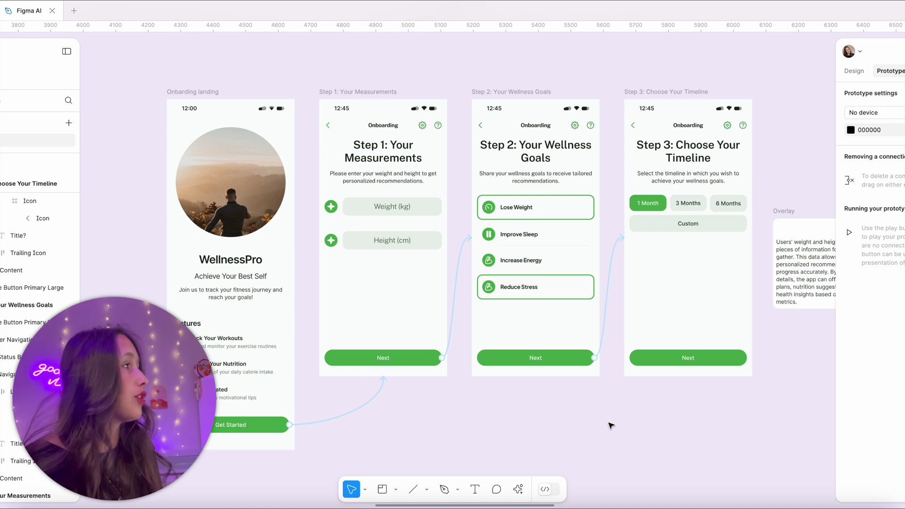
# Rename the frames around the back arrows on the Step 1, Step 2 and Step 3 screens to "Back button".
pyautogui.click(500, 127)
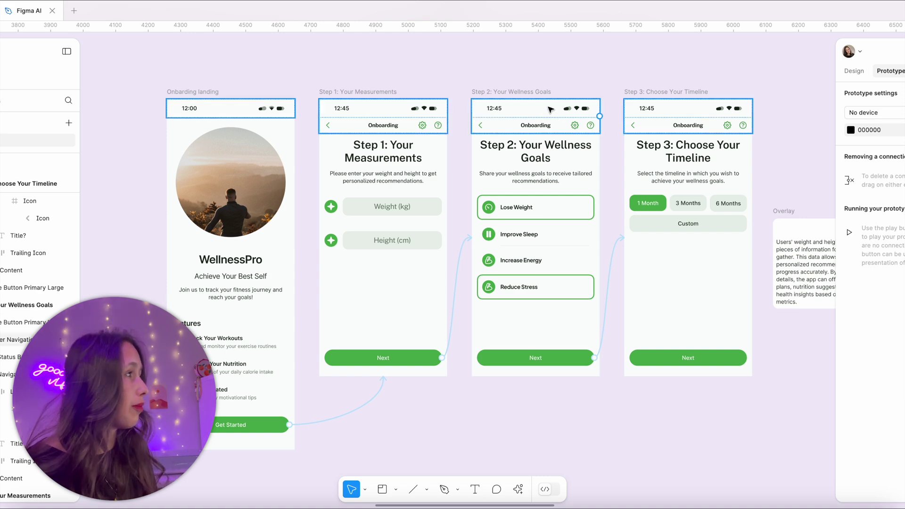
pyautogui.click(484, 126)
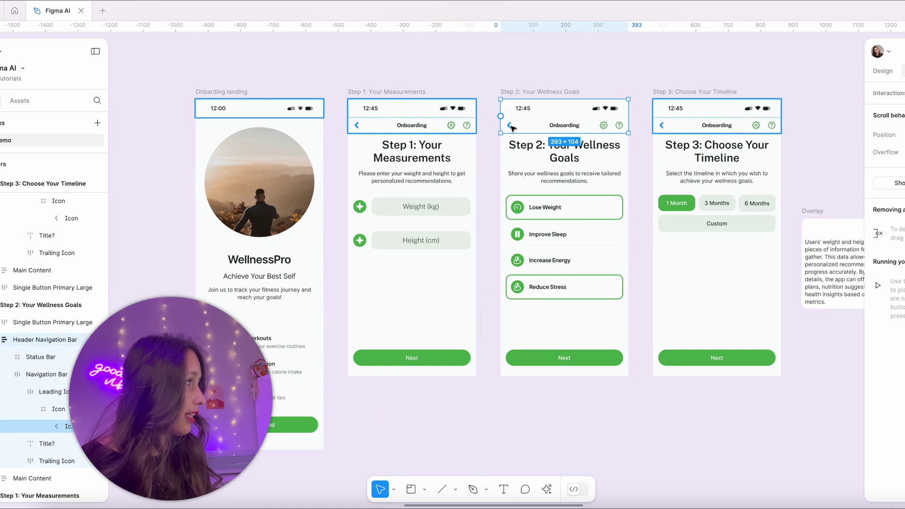
pyautogui.click(512, 127)
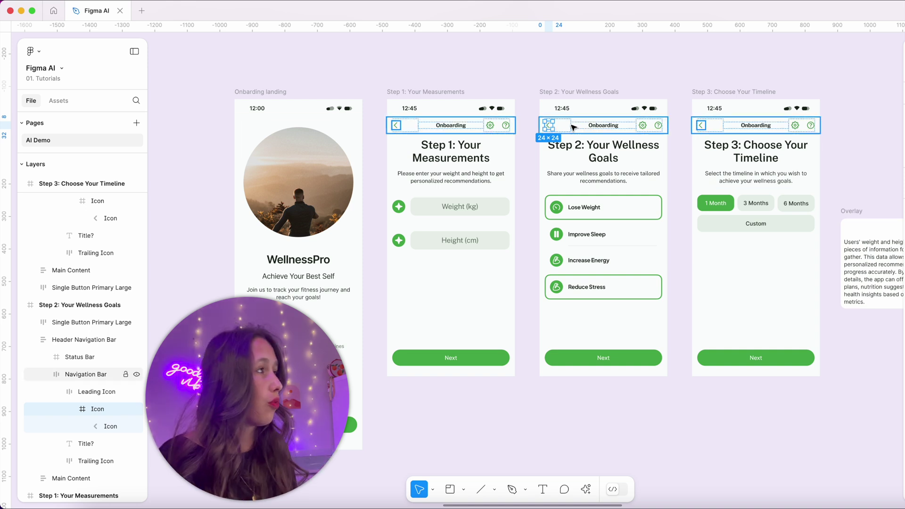
pyautogui.keyDown('shift'); pyautogui.click(701, 126); pyautogui.keyUp('shift')
pyautogui.keyDown('shift'); pyautogui.click(396, 125); pyautogui.keyUp('shift')
pyautogui.keyDown('shift'); pyautogui.click(397, 125); pyautogui.keyUp('shift')
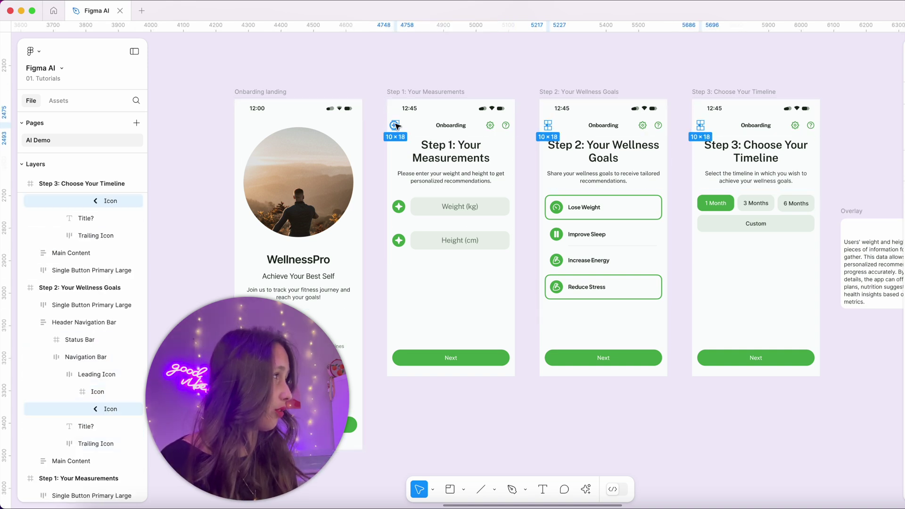
pyautogui.press('super+alt+g')
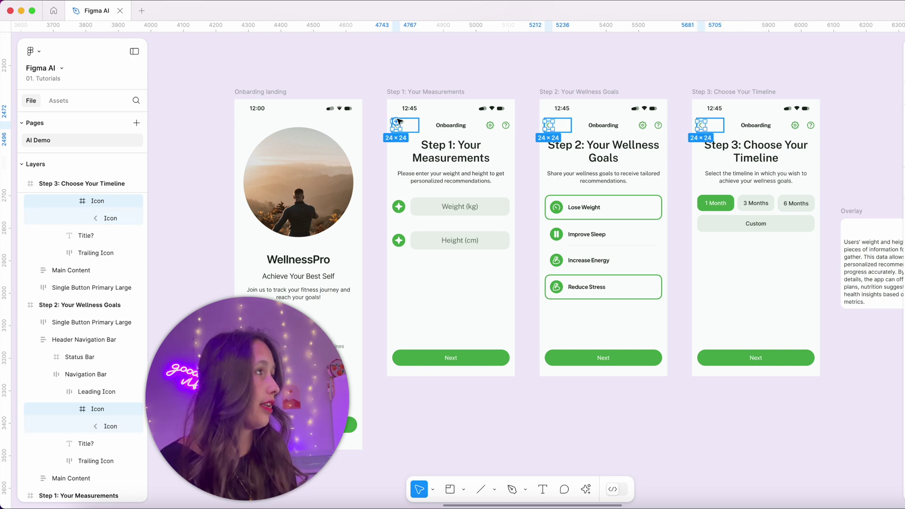
pyautogui.press('super+r')
pyautogui.write('Bac')
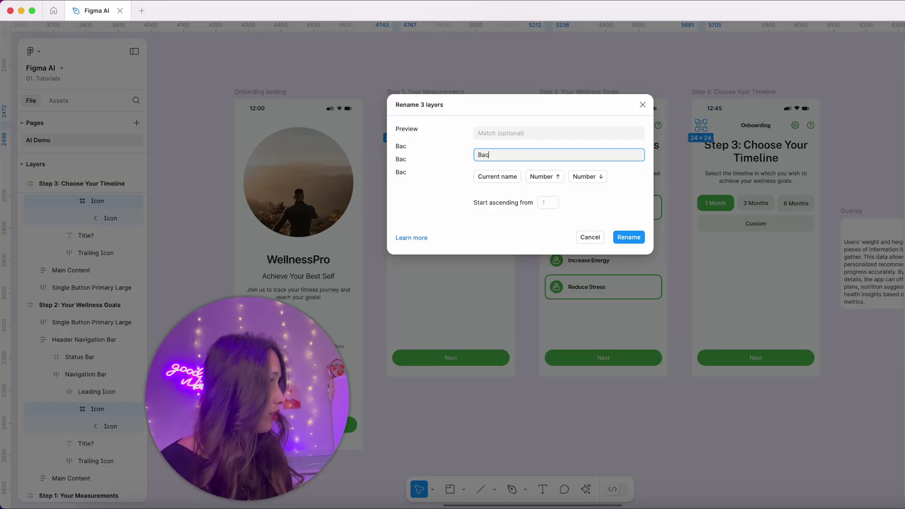
pyautogui.write('k button')
pyautogui.press('Return')
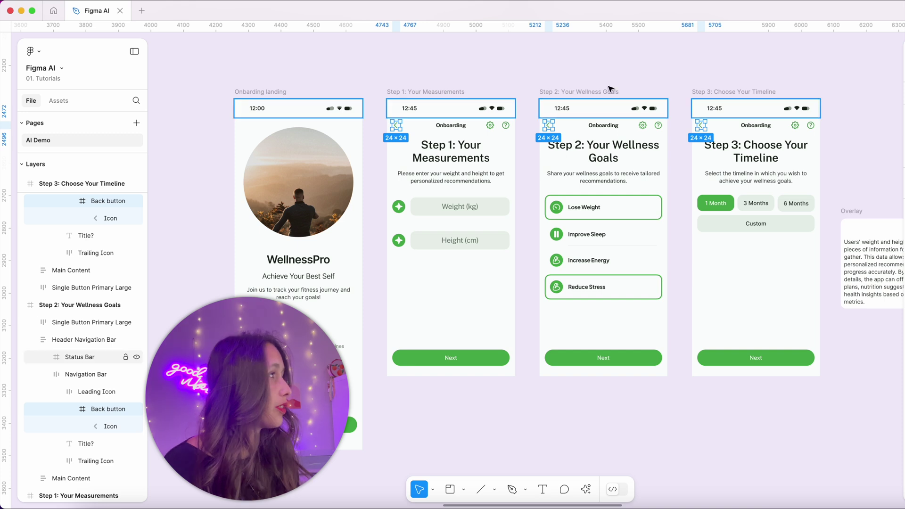
# Rename the question-mark icon frame in the Step 1 header to "why we need this overlay" and copy that name.
pyautogui.hscroll(5, 566, 77)
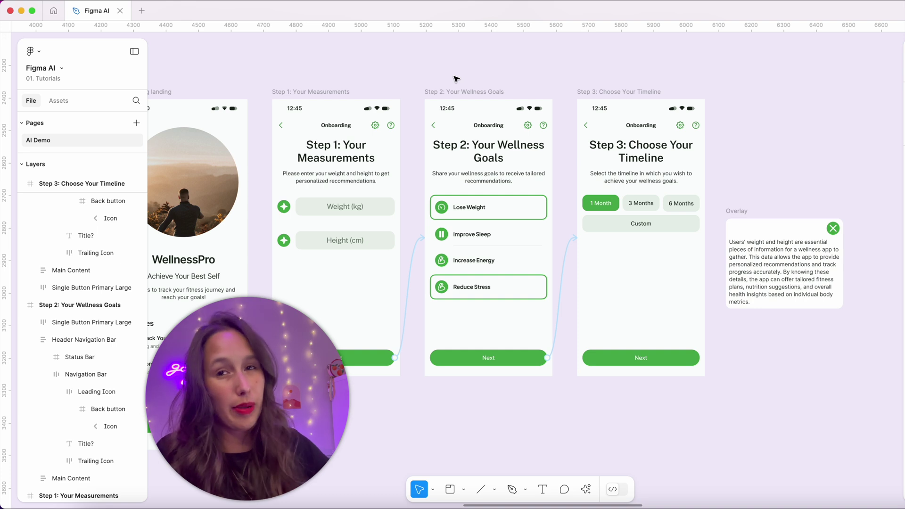
pyautogui.click(732, 212)
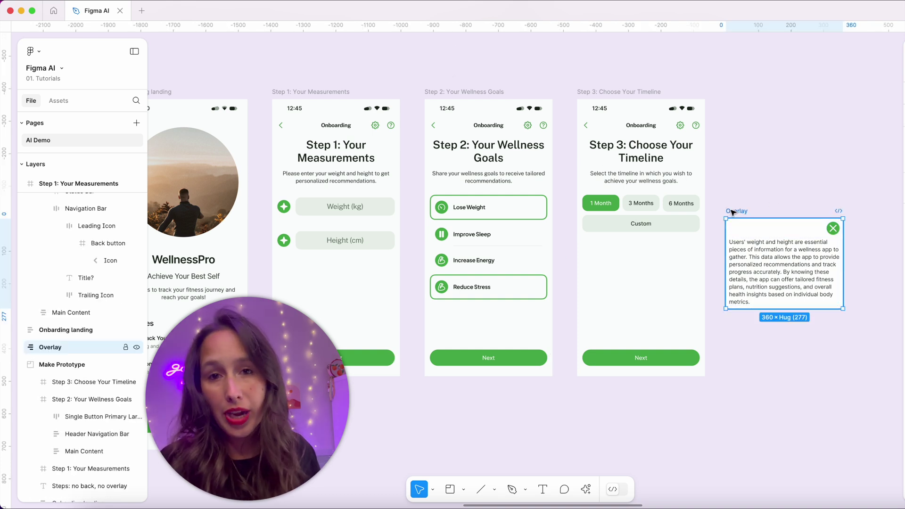
pyautogui.hscroll(-3, 732, 211)
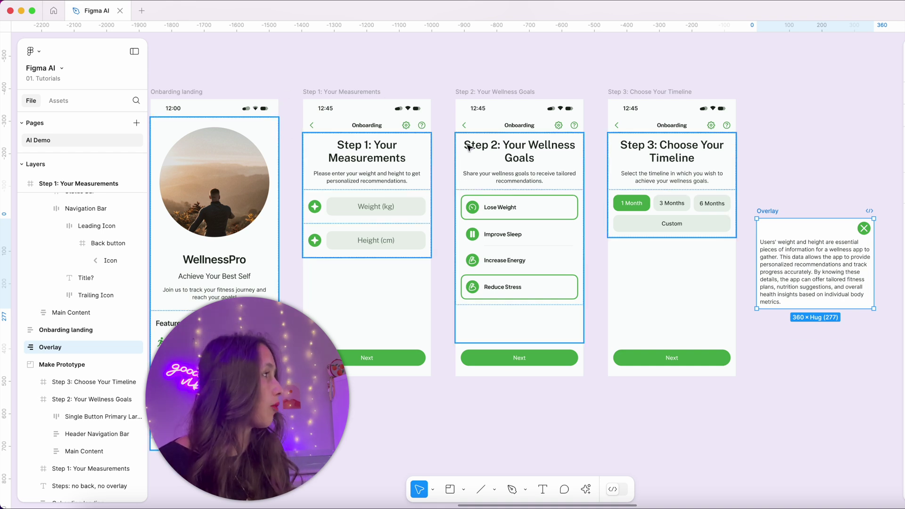
pyautogui.doubleClick(426, 128)
pyautogui.click(425, 128)
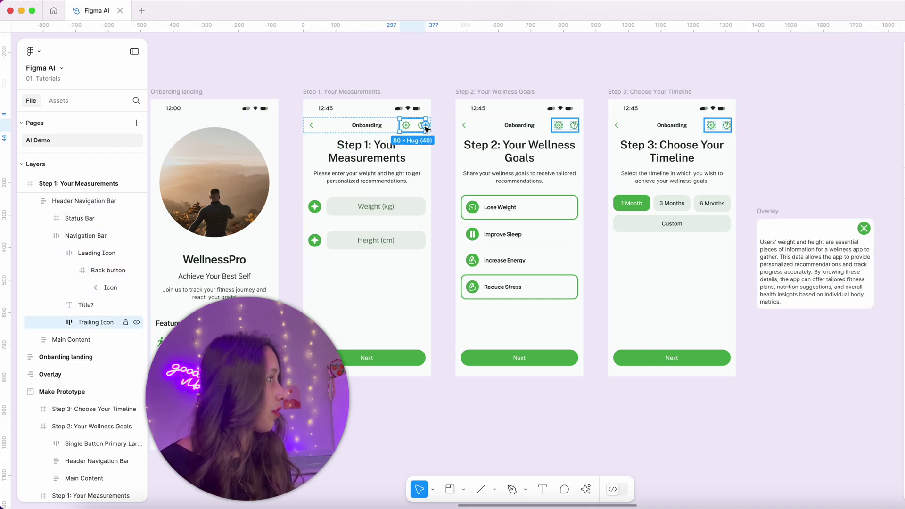
pyautogui.click(422, 128)
pyautogui.press('super+r')
pyautogui.write('wh')
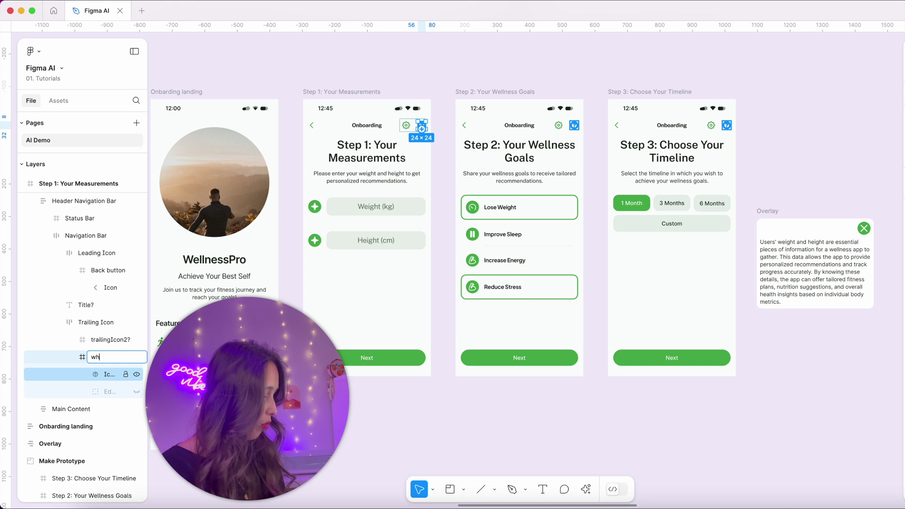
pyautogui.write('y we need this overlay')
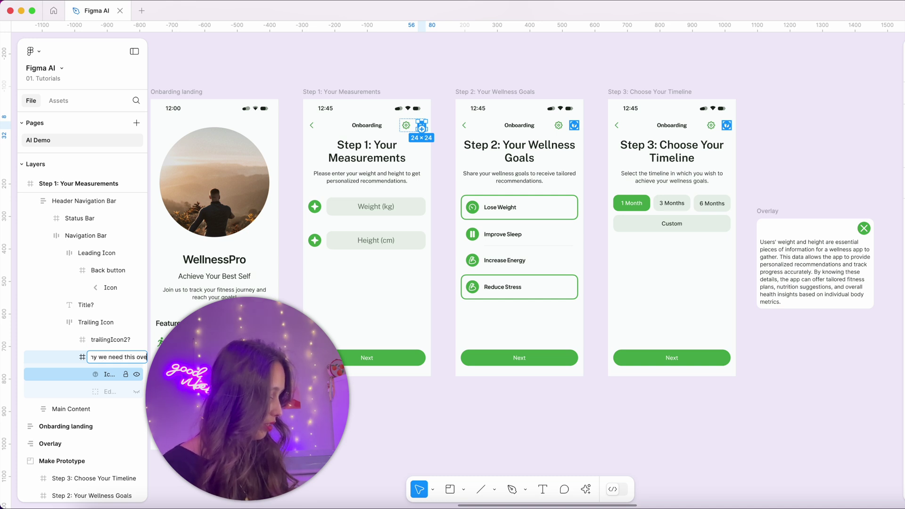
pyautogui.press('super+a')
pyautogui.press('super+c')
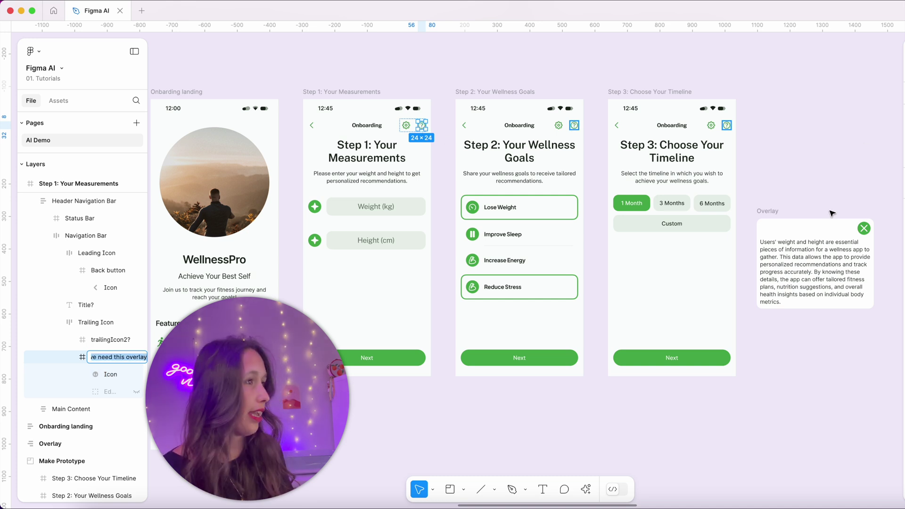
# Give the Overlay frame the copied name "why we need this overlay".
pyautogui.click(769, 214)
pyautogui.press('super+r')
pyautogui.press('super+v')
pyautogui.click(814, 175)
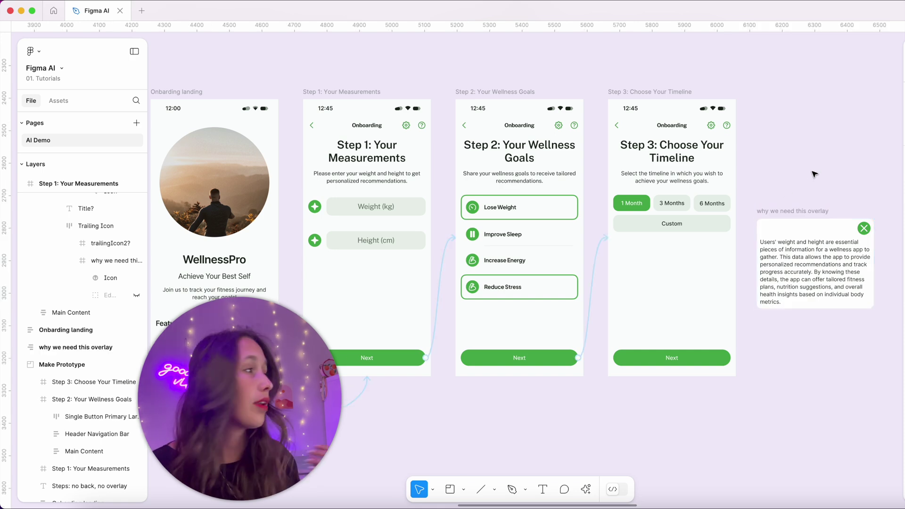
# Select the four onboarding screens with the overlay and regenerate their connections using the Make prototype AI action.
pyautogui.scroll(-3, 814, 174)
pyautogui.moveTo(322, 80); pyautogui.dragTo(897, 456)
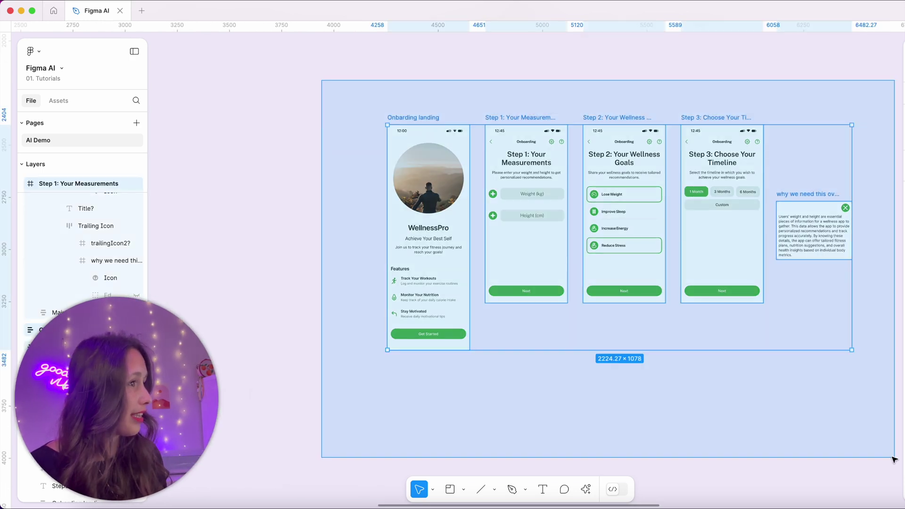
pyautogui.click(592, 491)
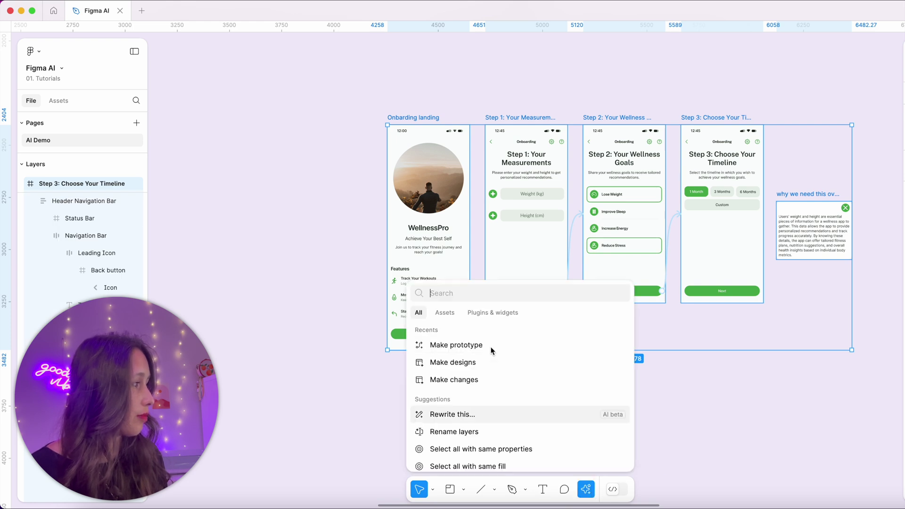
pyautogui.click(483, 344)
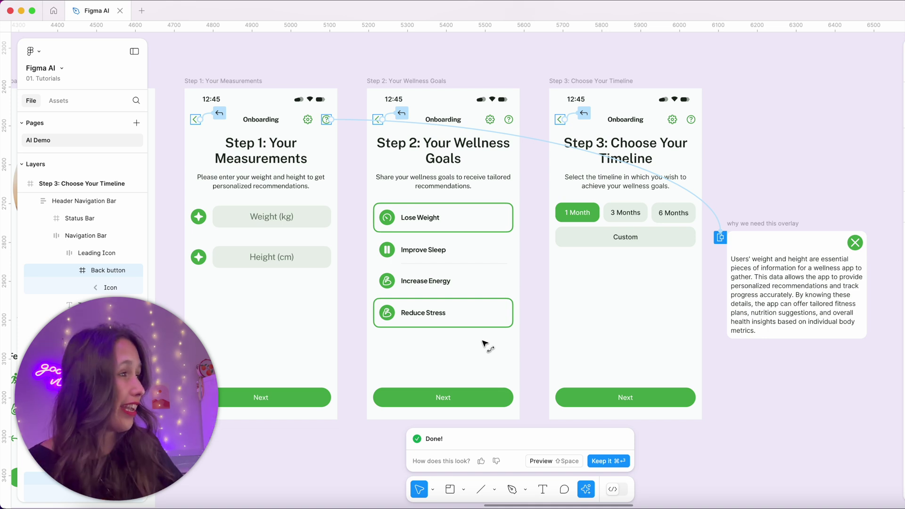
pyautogui.click(707, 205)
pyautogui.moveTo(720, 235); pyautogui.dragTo(706, 206)
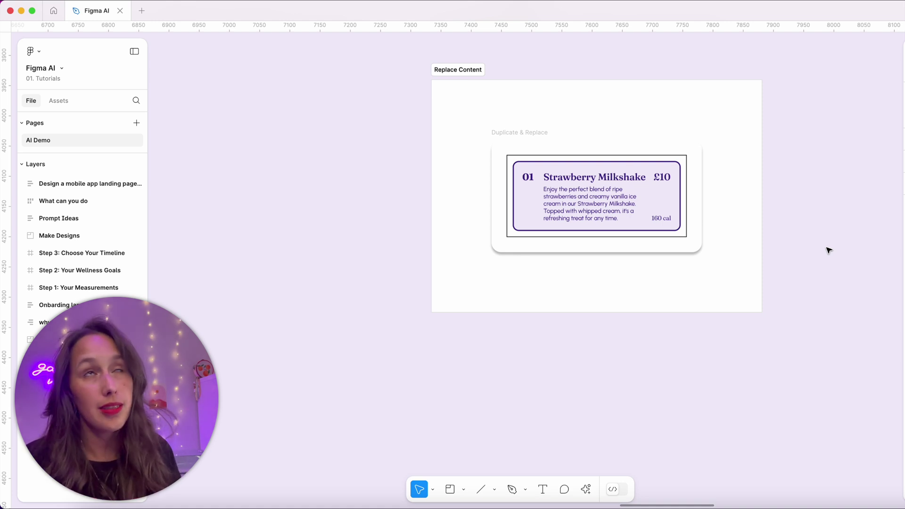
# Examine the nesting of the Duplicate & Replace frame, its inner auto layout frame and the Strawberry Milkshake card.
pyautogui.click(517, 133)
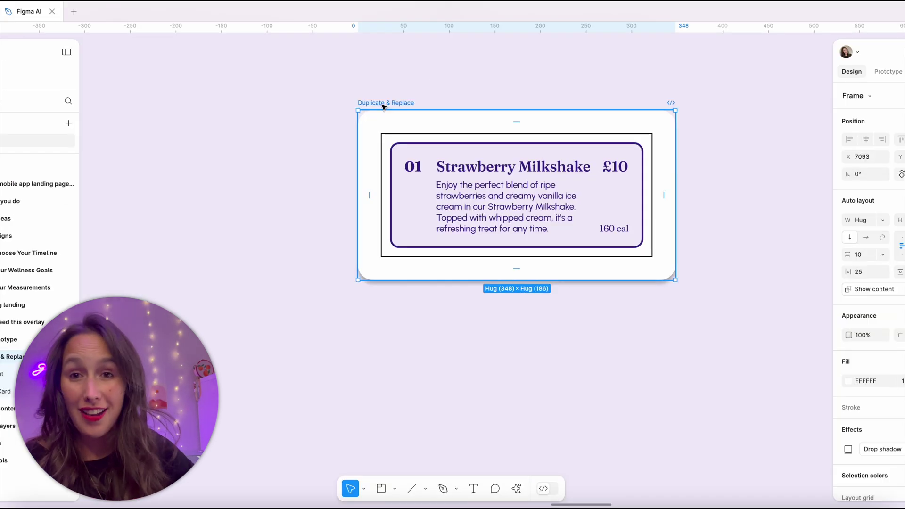
pyautogui.click(478, 196)
pyautogui.doubleClick(478, 196)
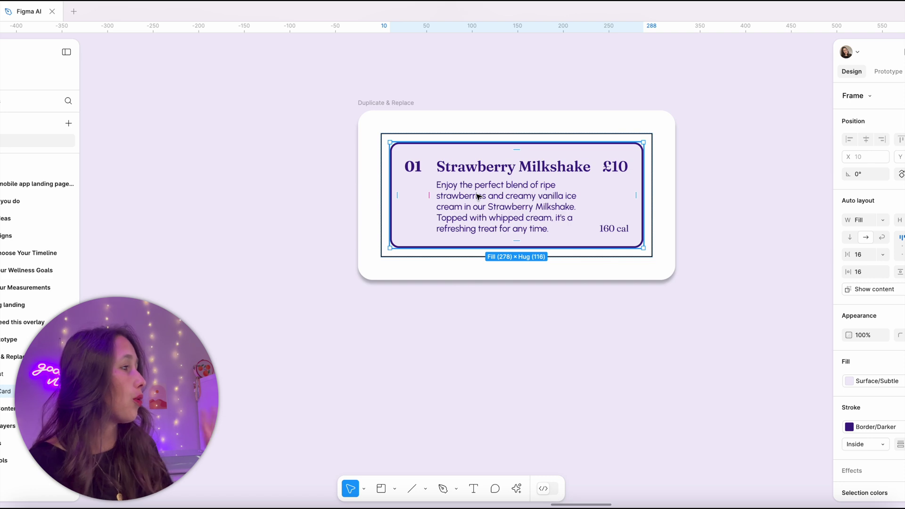
pyautogui.click(624, 133)
pyautogui.click(625, 136)
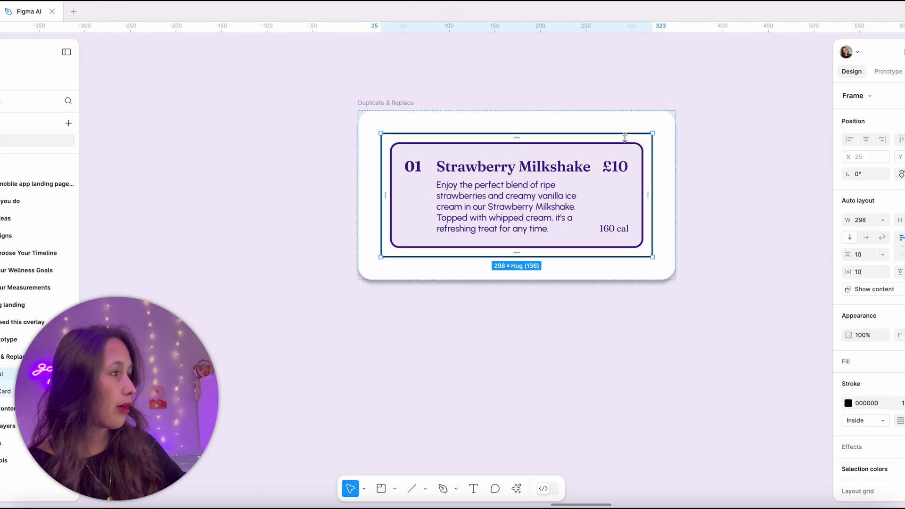
pyautogui.click(655, 114)
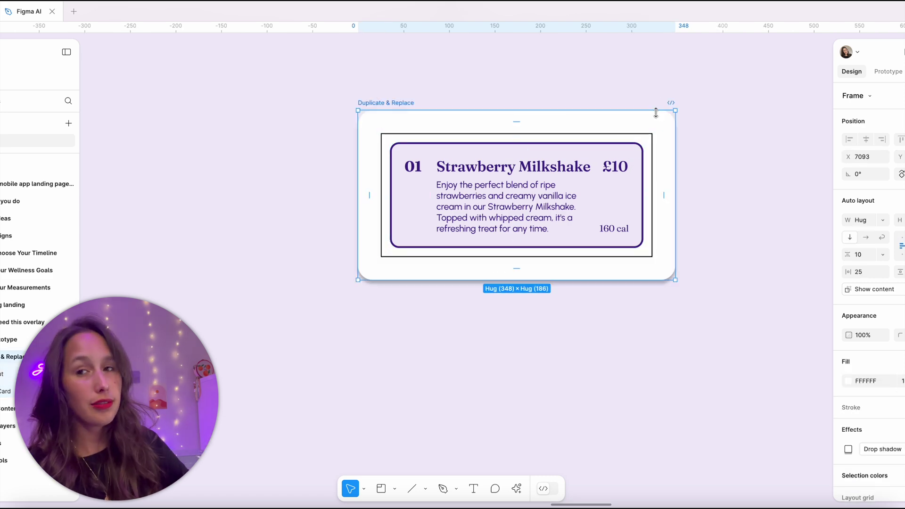
pyautogui.click(650, 152)
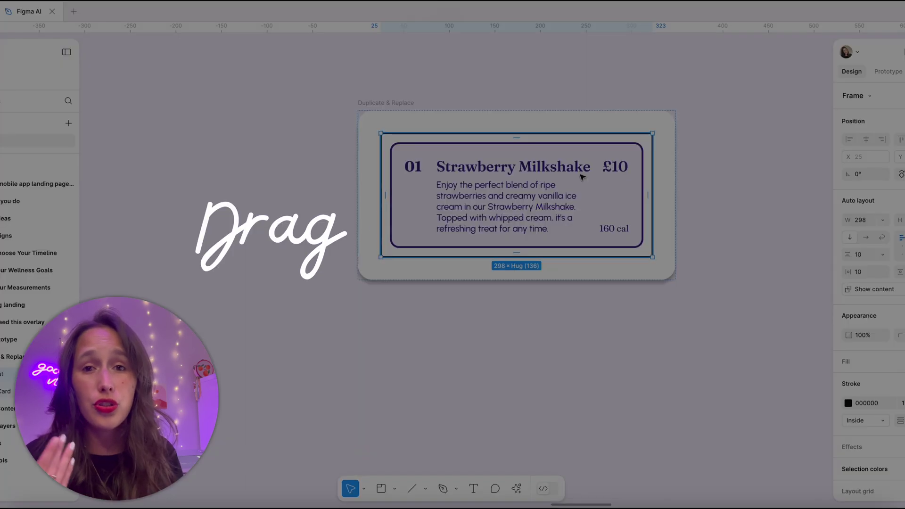
# Duplicate the Strawberry Milkshake card inside its auto layout frame and extend the list to seven cards.
pyautogui.click(613, 188)
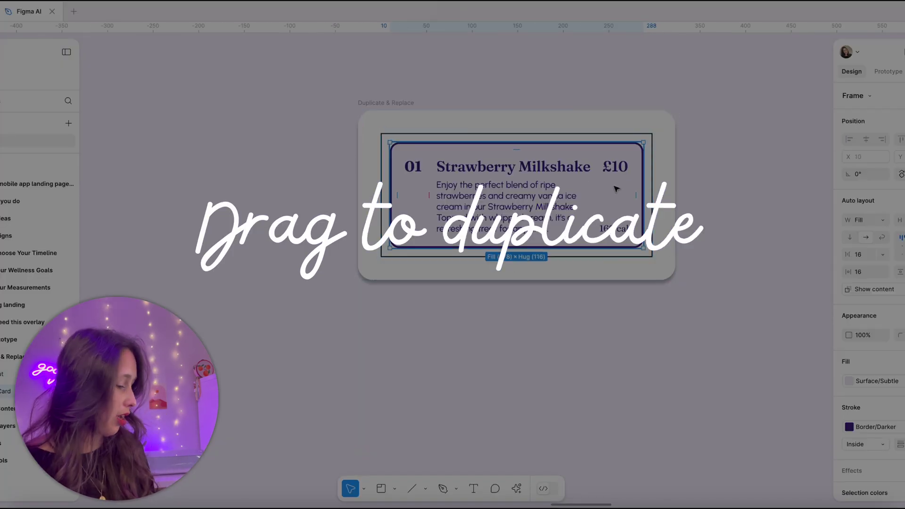
pyautogui.moveTo(617, 189); pyautogui.dragTo(613, 302)
pyautogui.click(612, 141)
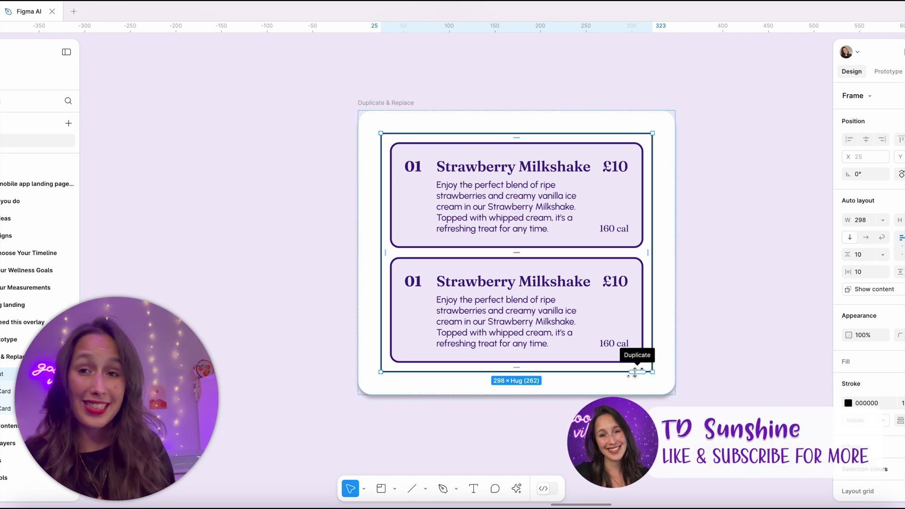
pyautogui.scroll(-5, 635, 371)
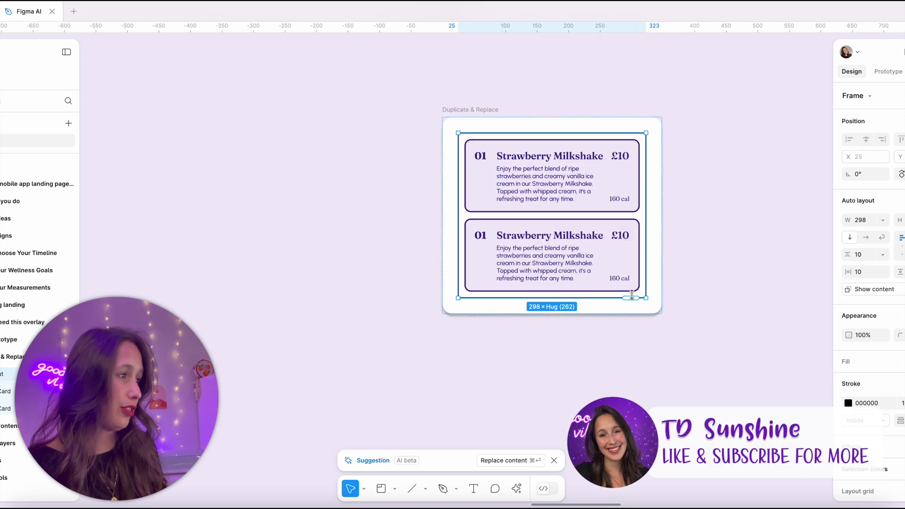
pyautogui.moveTo(690, 185); pyautogui.dragTo(695, 446)
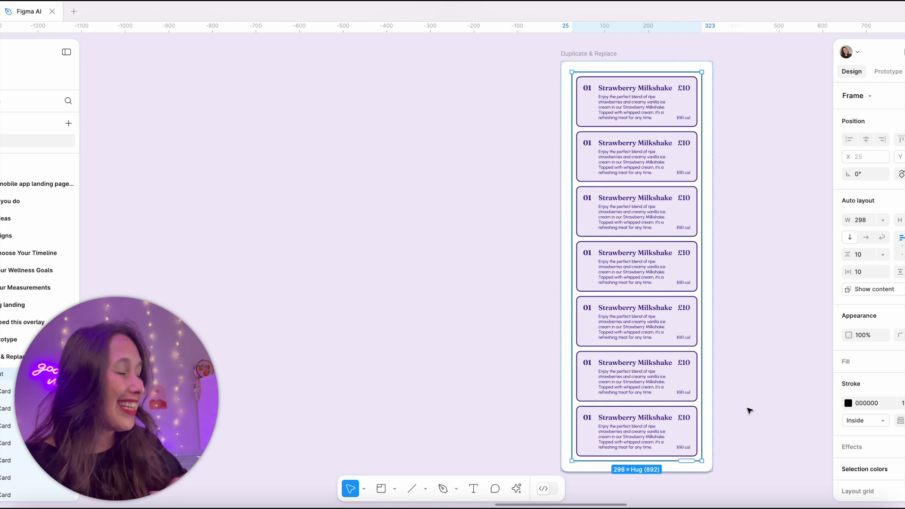
# Generate varied menu items for the seven duplicated cards using the Replace content AI action on their layout frame.
pyautogui.scroll(-1, 749, 410)
pyautogui.hscroll(-1, 750, 410)
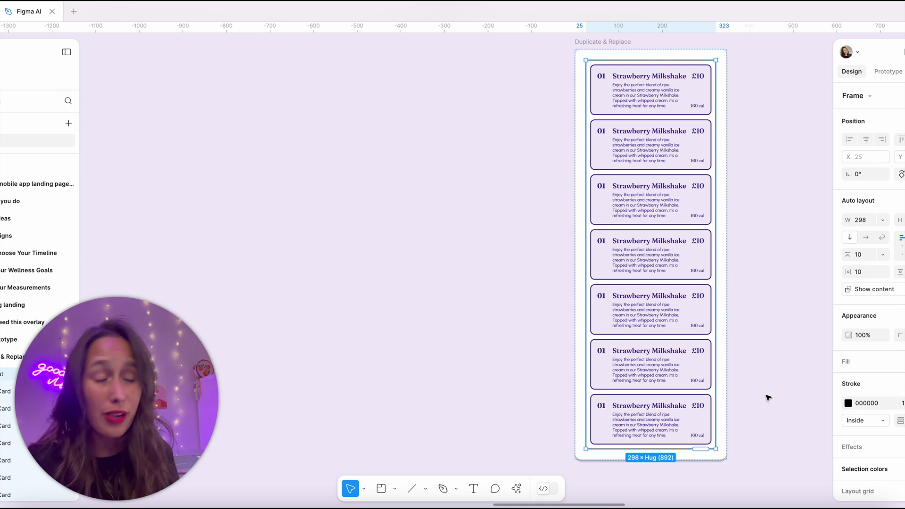
pyautogui.click(768, 398)
pyautogui.click(711, 279)
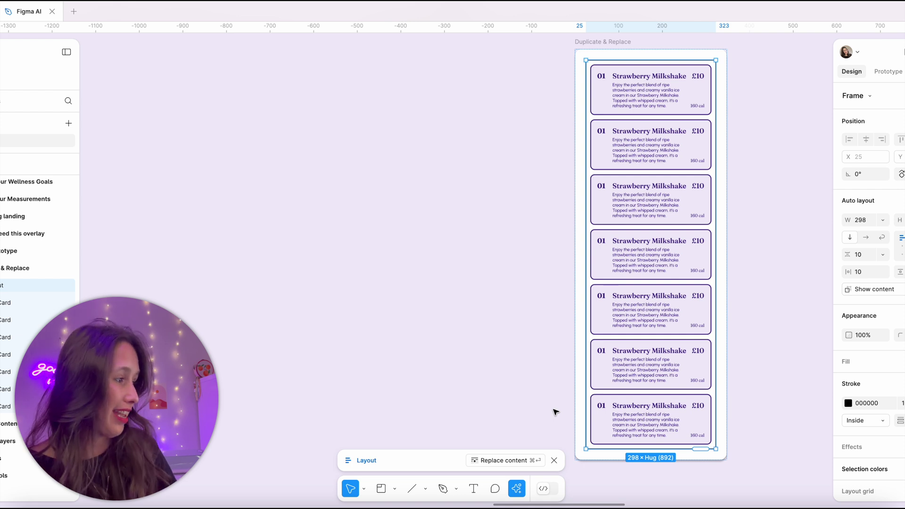
pyautogui.click(499, 462)
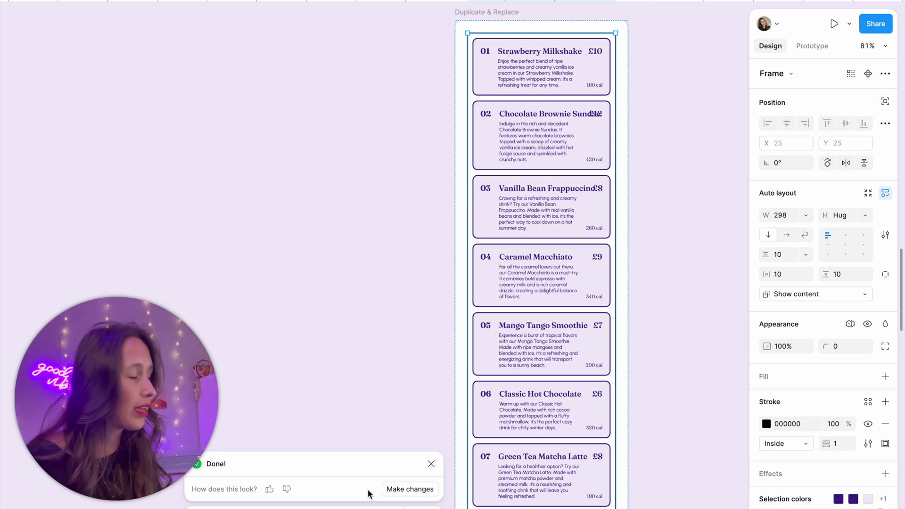
# Set the width of the Chocolate Brownie Sundae title in card 02 to Fill container and check the wrapped layout.
pyautogui.click(539, 113)
pyautogui.click(806, 215)
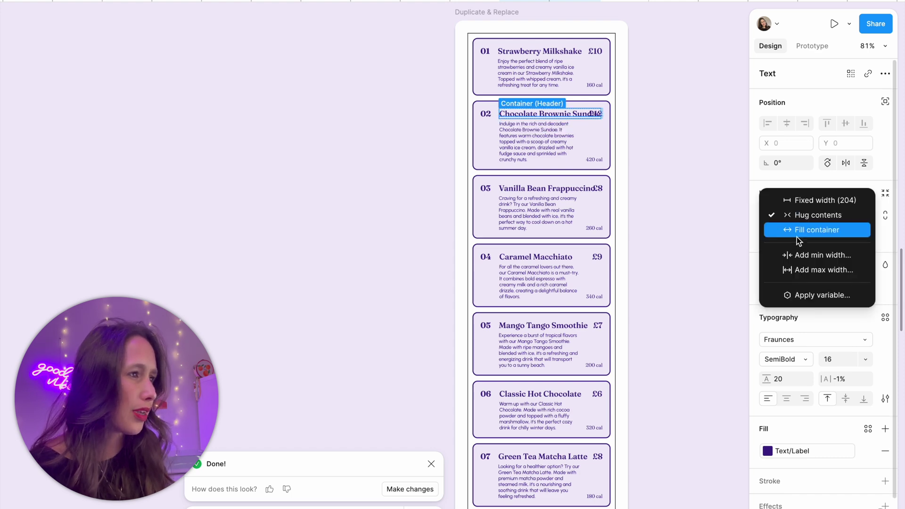
pyautogui.click(797, 237)
pyautogui.click(487, 12)
pyautogui.scroll(3, 472, 29)
pyautogui.scroll(3, 483, 36)
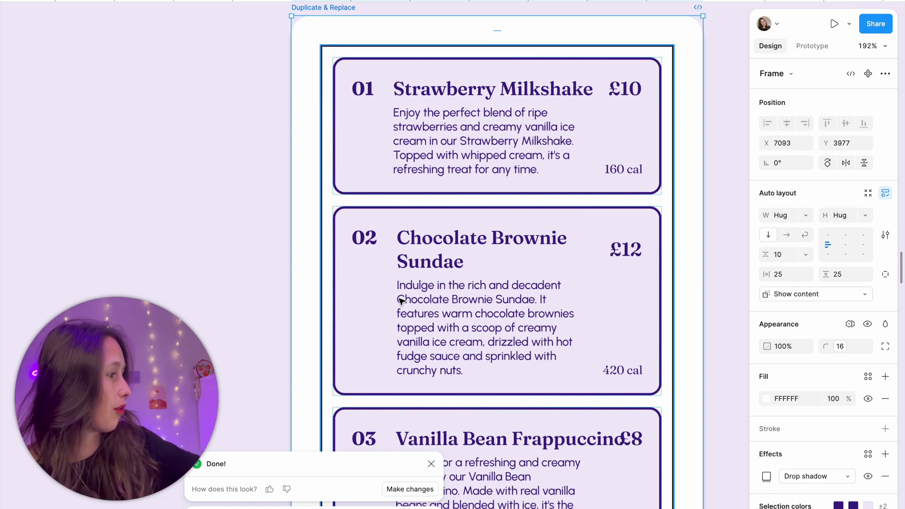
pyautogui.scroll(-2, 406, 351)
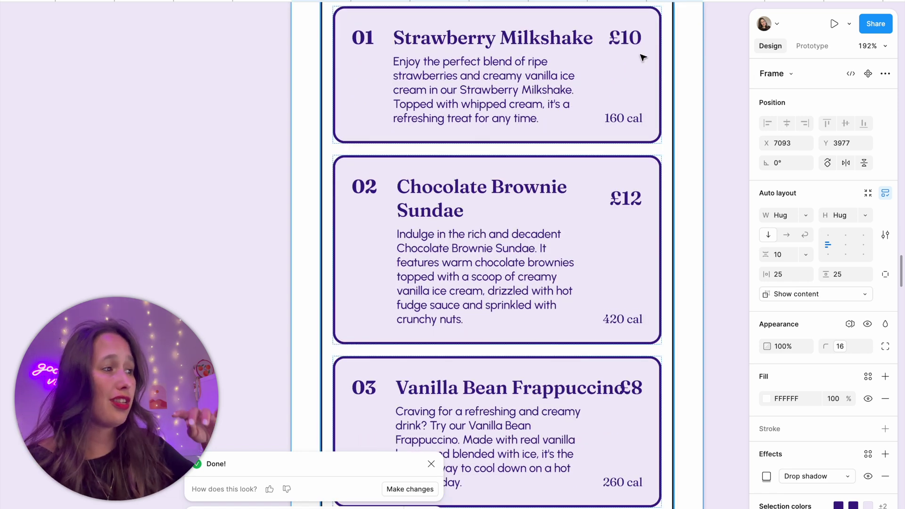
# Select the row holding the description and calories in the Chocolate Brownie Sundae card.
pyautogui.click(495, 268)
pyautogui.doubleClick(494, 268)
pyautogui.doubleClick(491, 265)
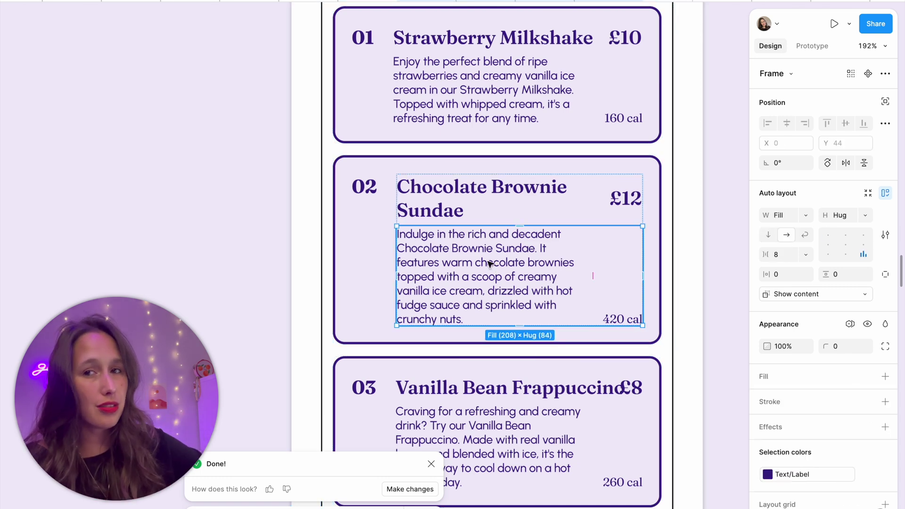
# Set the width of the Vanilla Bean Frappuccino title in card 03 to Fill container.
pyautogui.scroll(-1, 489, 264)
pyautogui.click(497, 339)
pyautogui.doubleClick(498, 339)
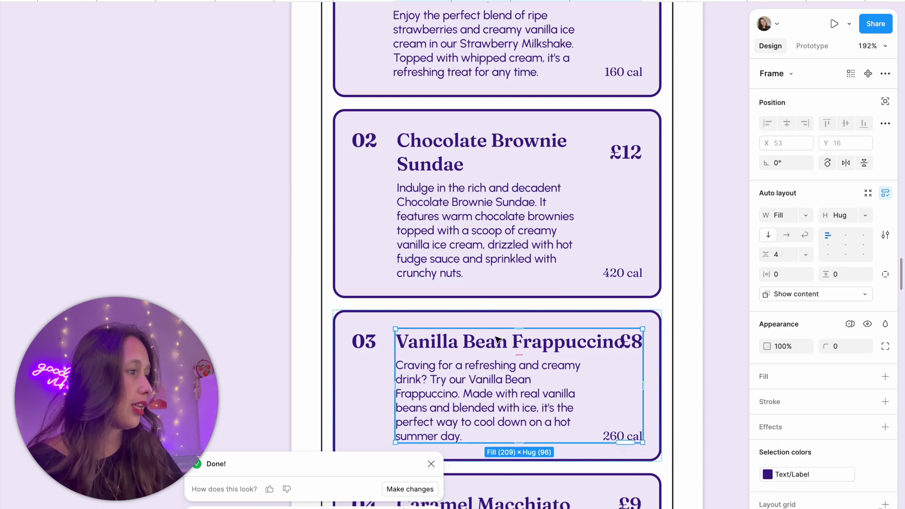
pyautogui.scroll(-3, 500, 383)
pyautogui.doubleClick(518, 217)
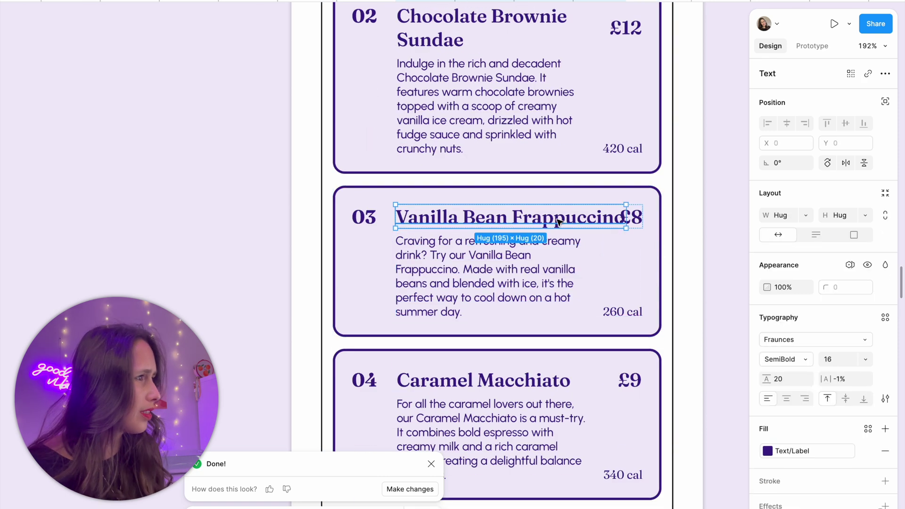
pyautogui.click(805, 215)
pyautogui.click(792, 240)
# Check the remaining menu cards and ask Figma AI to add a decimal point to the prices through Make changes.
pyautogui.scroll(-3, 545, 297)
pyautogui.doubleClick(495, 316)
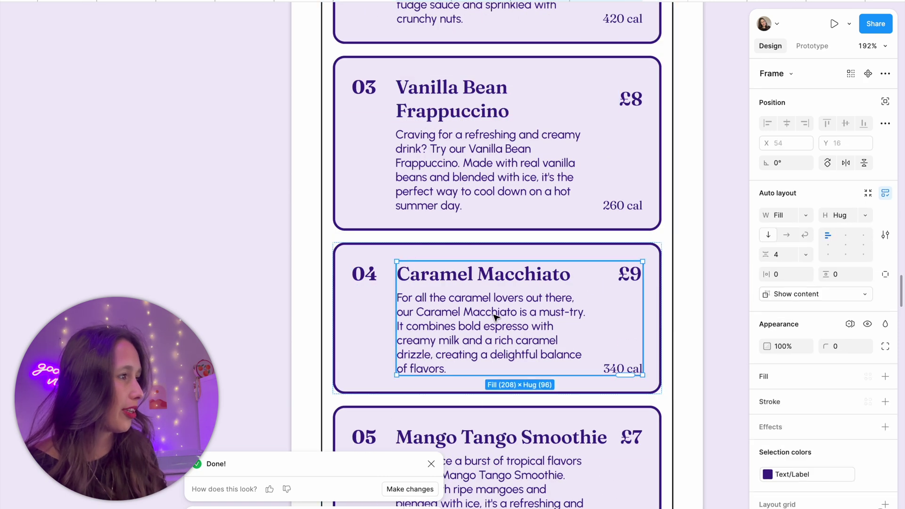
pyautogui.scroll(-3, 521, 296)
pyautogui.scroll(-1, 522, 295)
pyautogui.scroll(1, 522, 297)
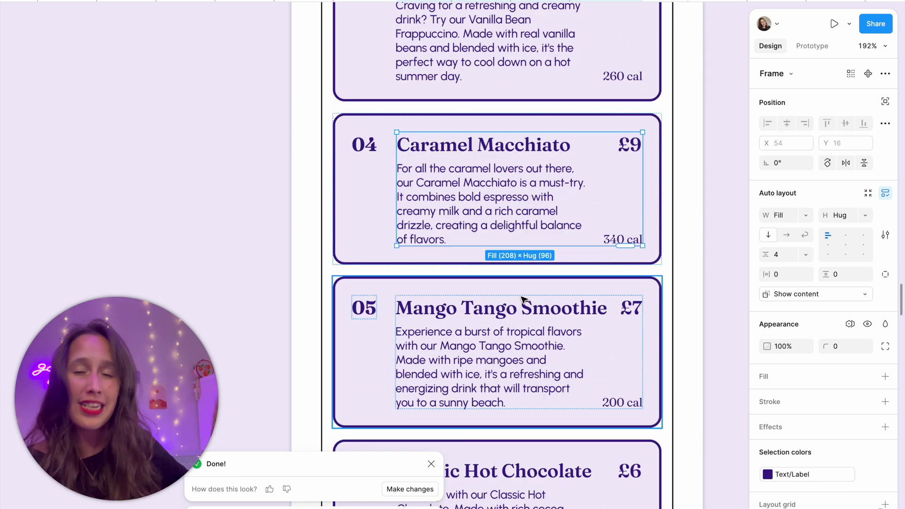
pyautogui.scroll(-3, 522, 298)
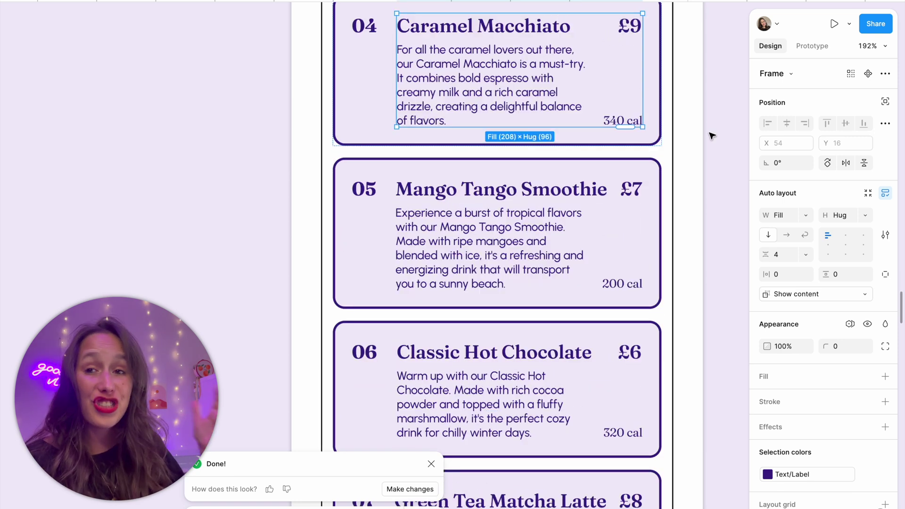
pyautogui.click(419, 487)
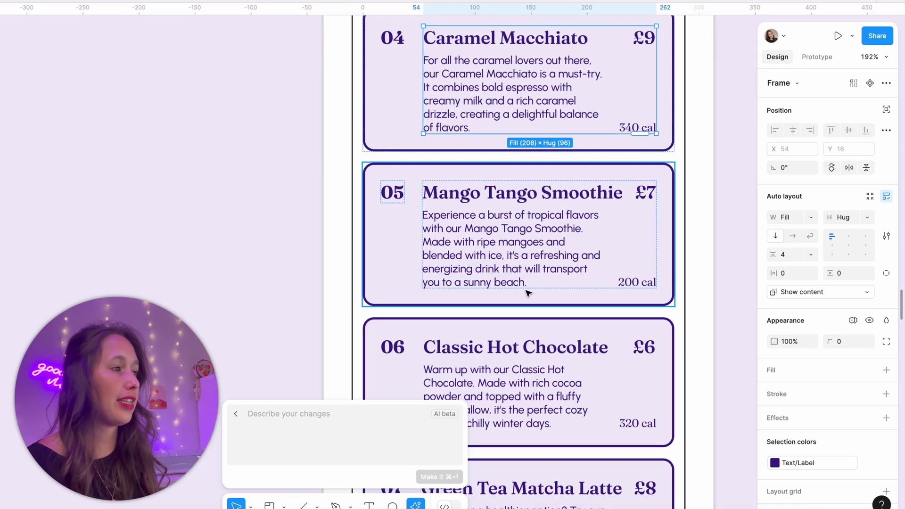
pyautogui.scroll(-5, 528, 293)
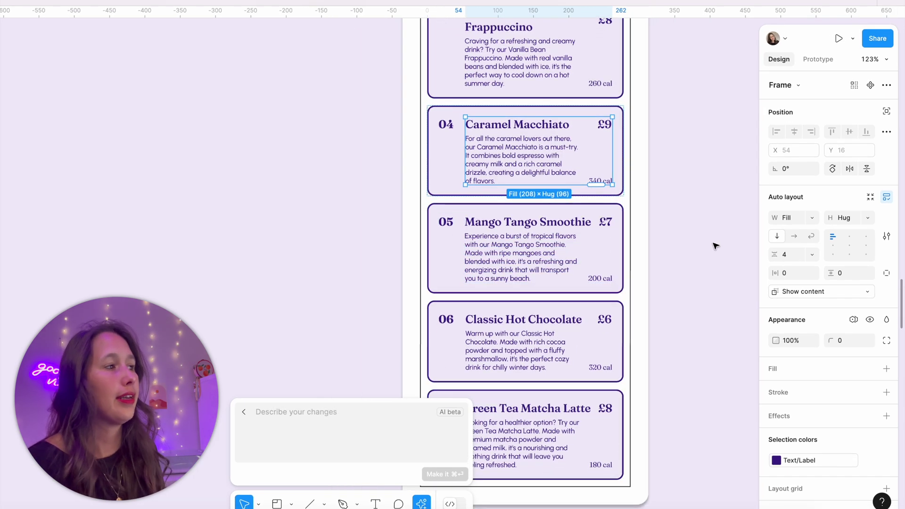
pyautogui.write('add a decimal point to the pric')
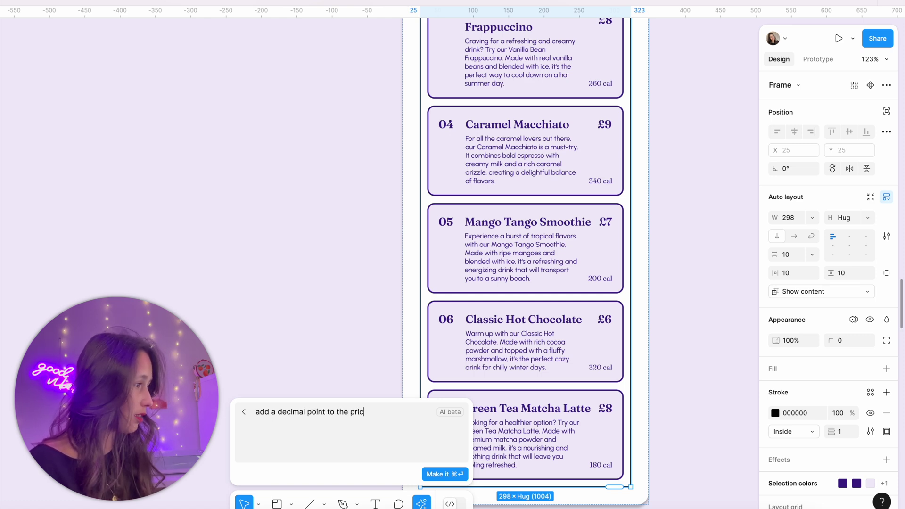
pyautogui.click(446, 475)
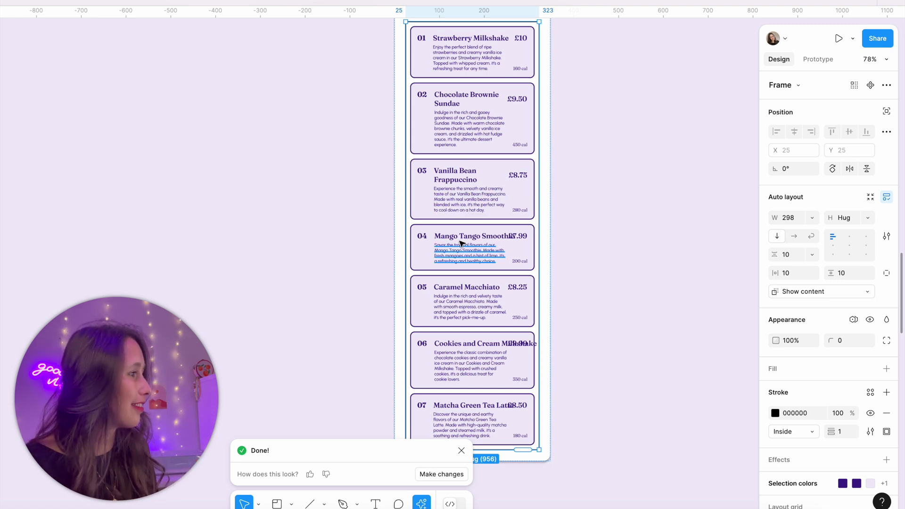
# Set the width of the titles in cards 04 to 07 to Fill container and check the wrapped layout.
pyautogui.click(436, 237)
pyautogui.keyDown('shift'); pyautogui.click(485, 344); pyautogui.keyUp('shift')
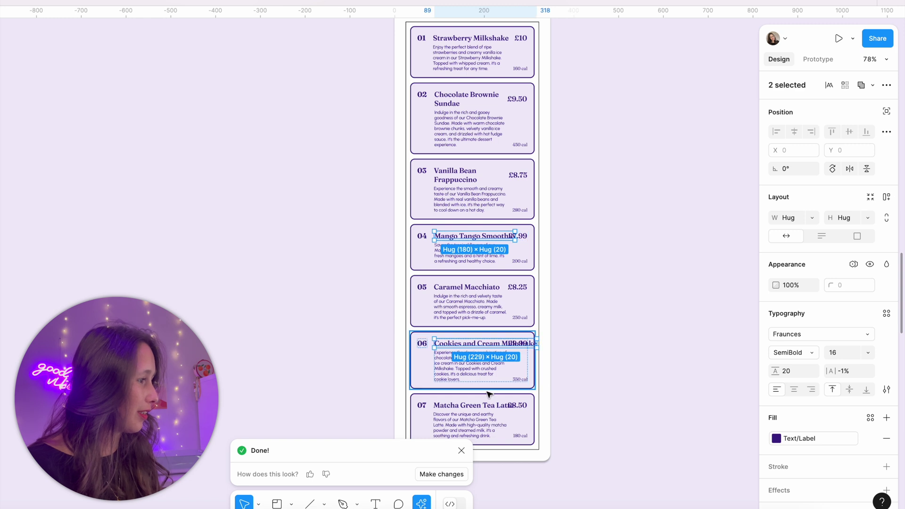
pyautogui.keyDown('shift'); pyautogui.click(471, 405); pyautogui.keyUp('shift')
pyautogui.keyDown('shift'); pyautogui.click(484, 288); pyautogui.keyUp('shift')
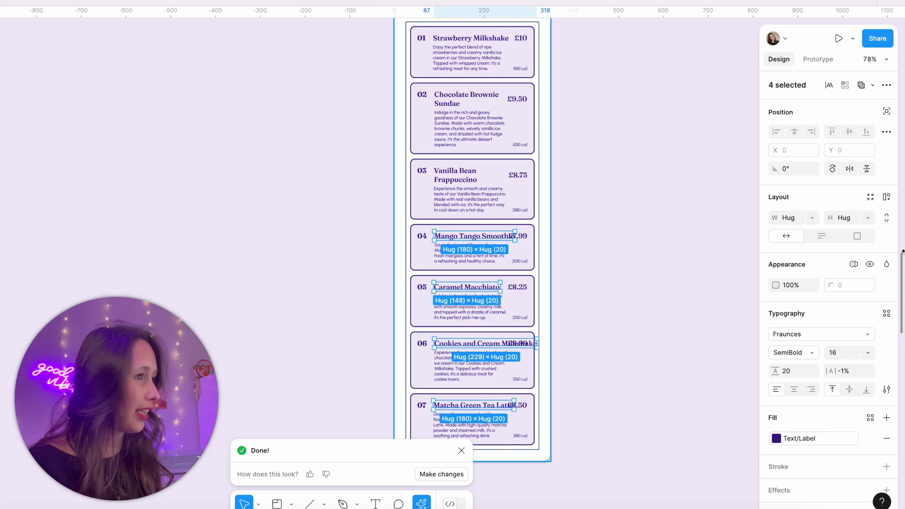
pyautogui.click(809, 217)
pyautogui.click(806, 232)
pyautogui.click(624, 257)
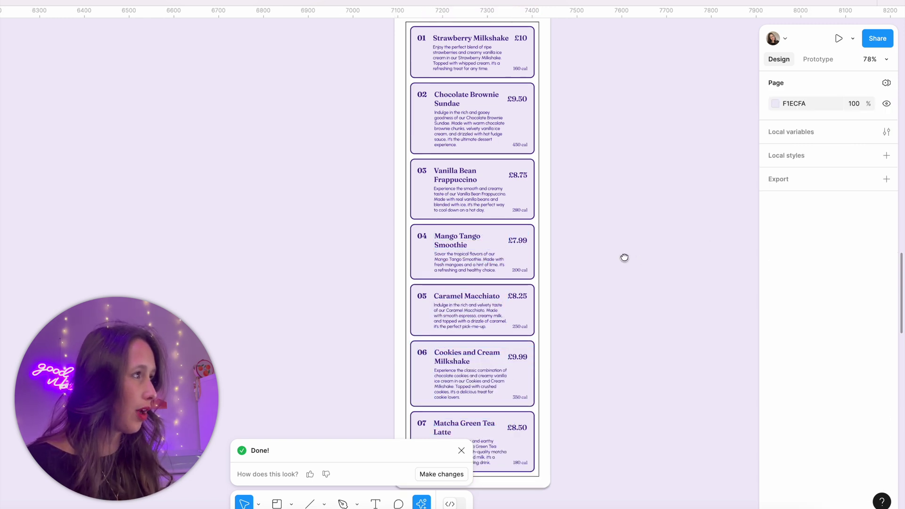
pyautogui.scroll(-2, 618, 299)
pyautogui.scroll(5, 551, 339)
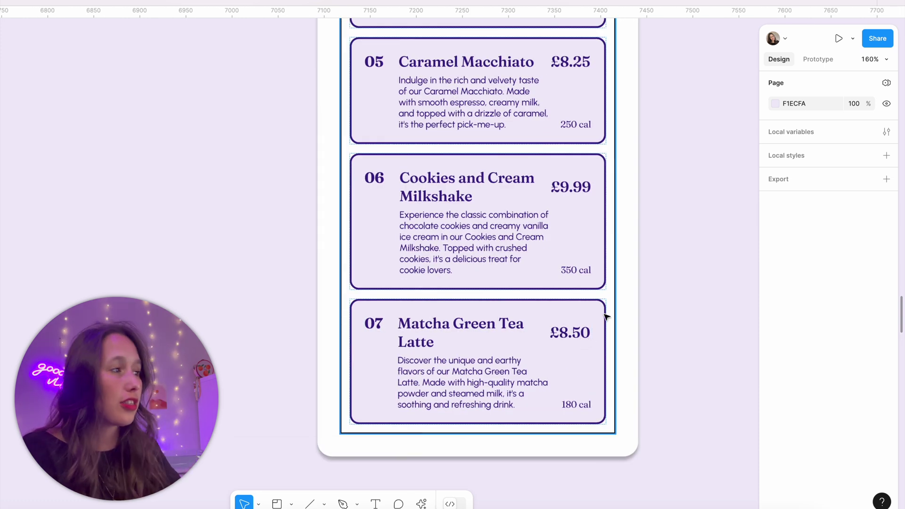
pyautogui.scroll(5, 607, 316)
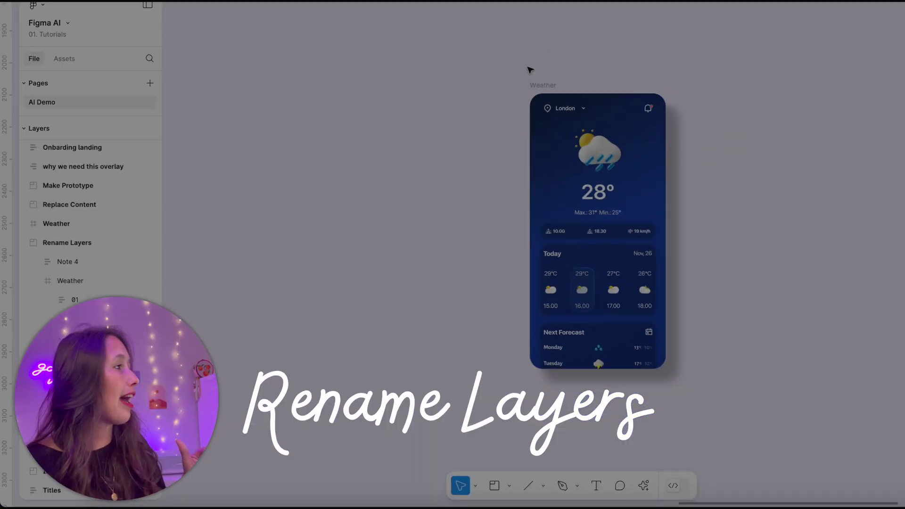
# Move the Weather frame to an empty area of the canvas and expand its nested layers level by level.
pyautogui.moveTo(544, 87); pyautogui.dragTo(632, 59)
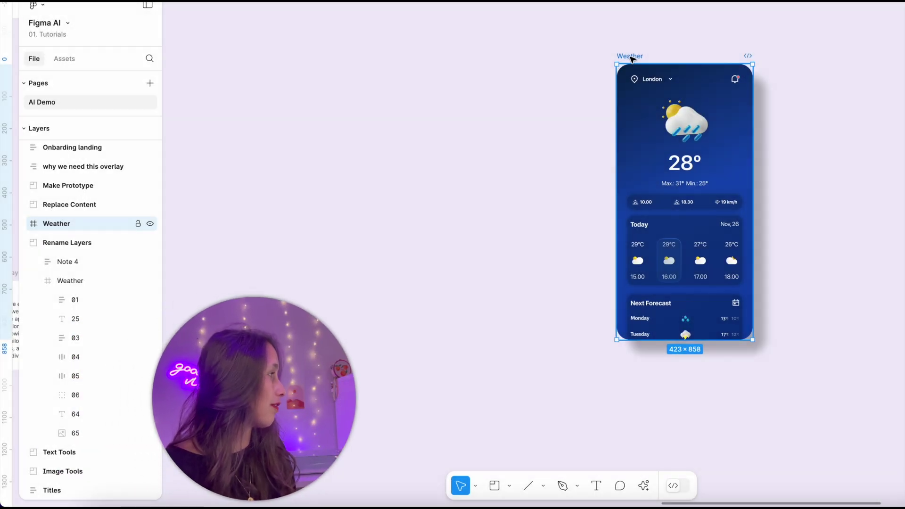
pyautogui.press('Return')
pyautogui.press('Return')
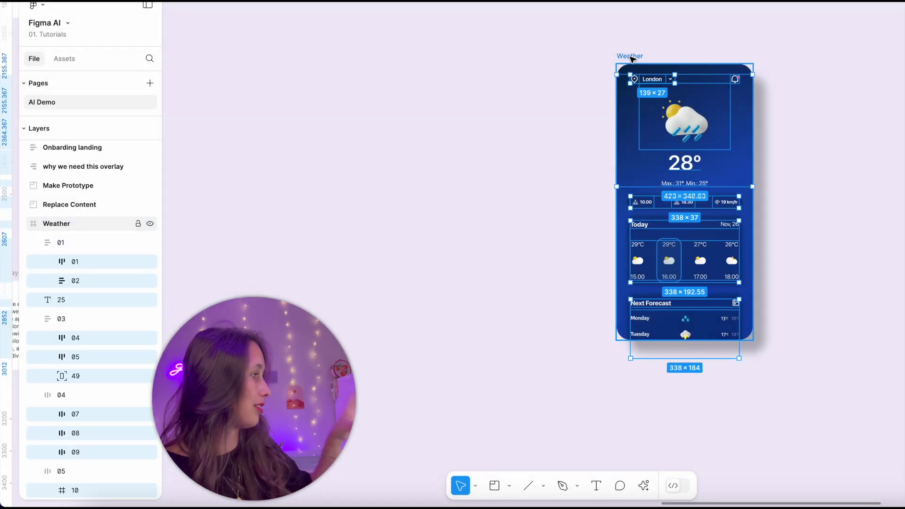
pyautogui.press('Return')
pyautogui.press('Return')
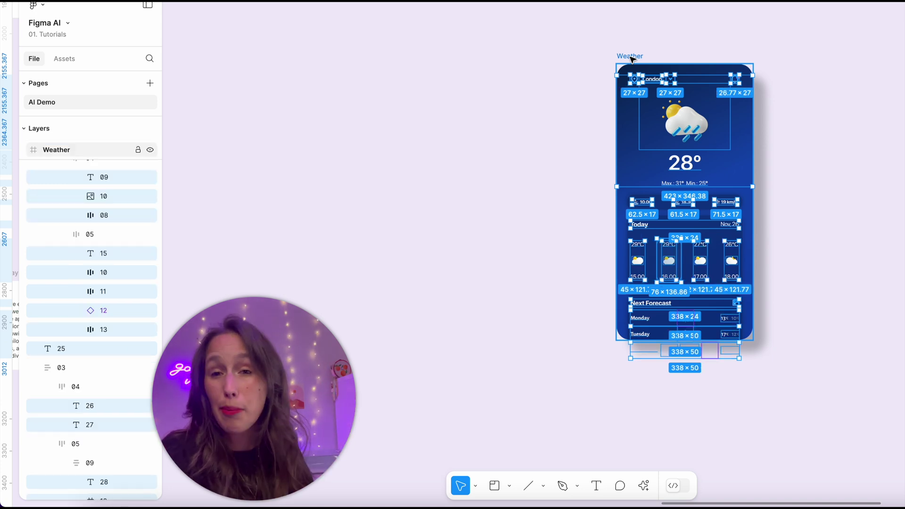
# Rename all layers inside the Weather frame with the Rename layers AI action, choosing Rename anyway, and dismiss the completion notice.
pyautogui.click(631, 57)
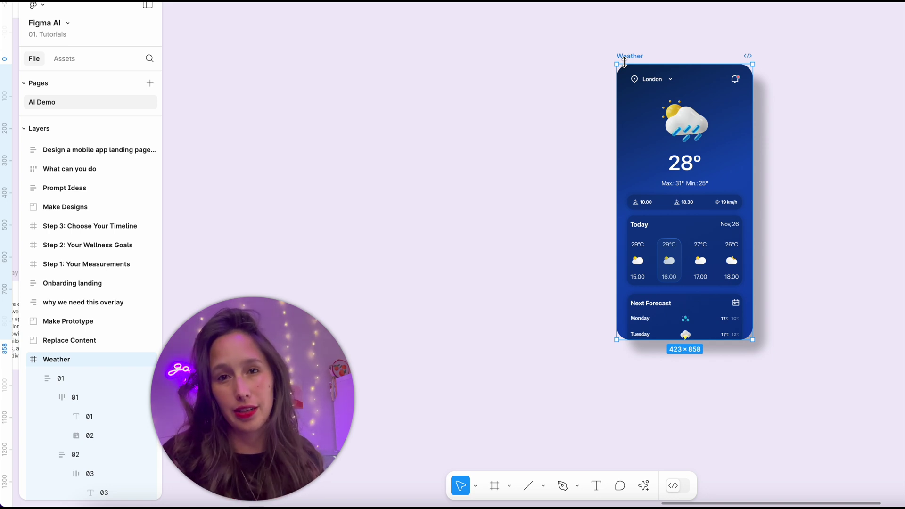
pyautogui.click(644, 486)
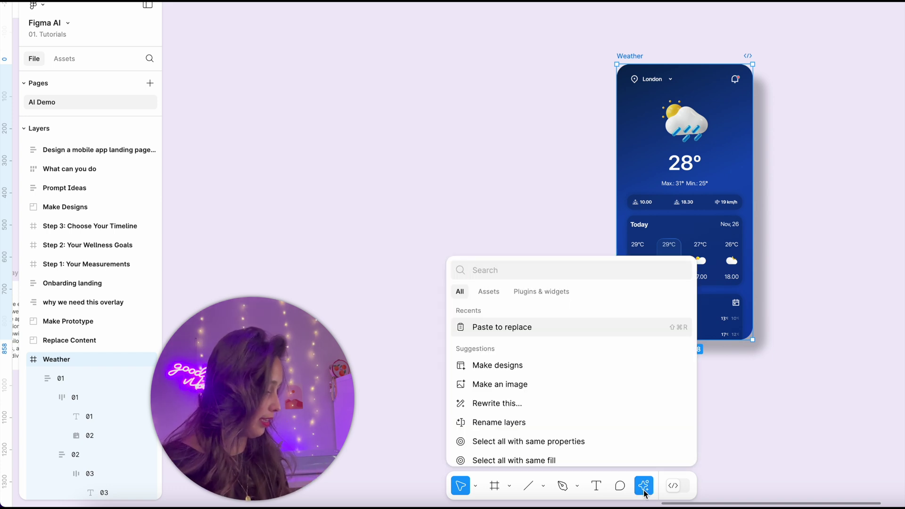
pyautogui.write('ren')
pyautogui.press('Return')
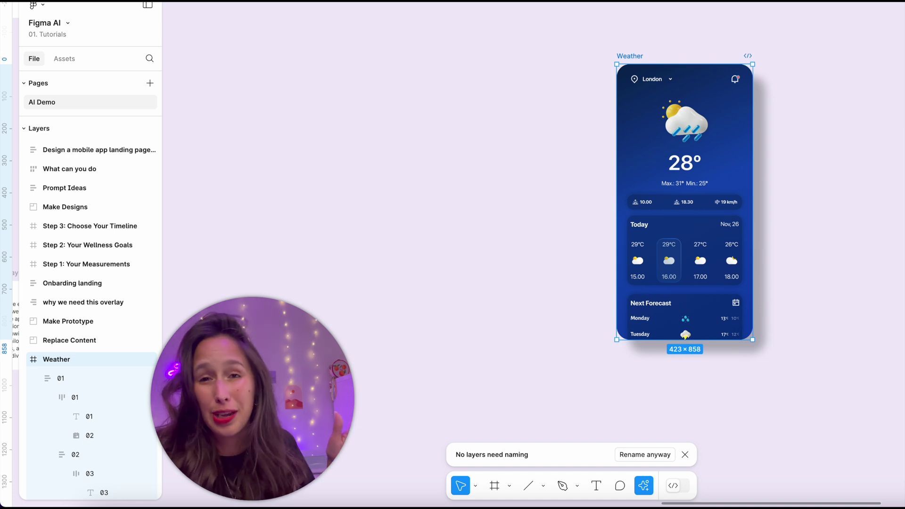
pyautogui.click(629, 455)
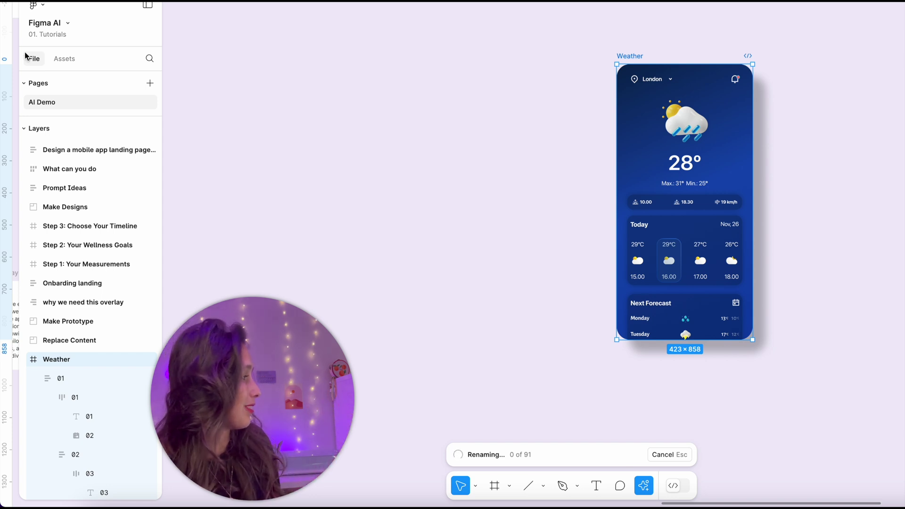
pyautogui.scroll(-3, 80, 181)
pyautogui.scroll(-5, 85, 185)
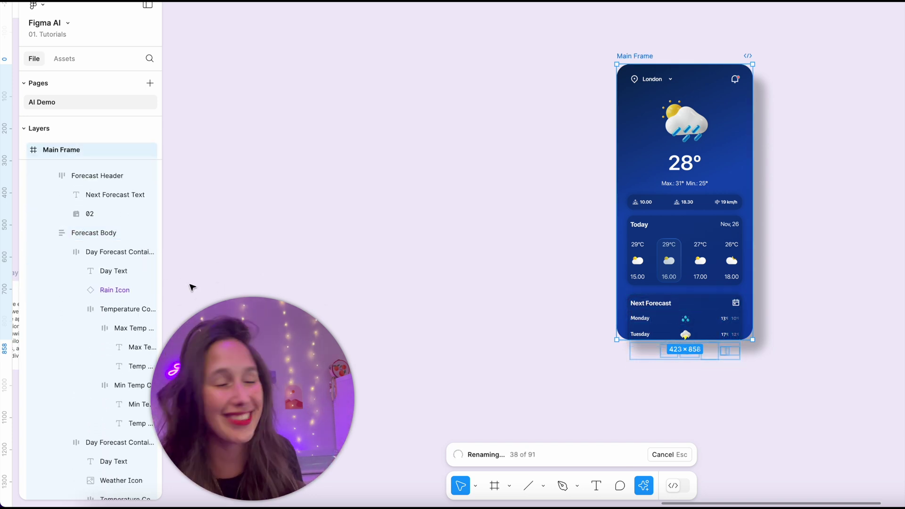
pyautogui.scroll(-10, 55, 290)
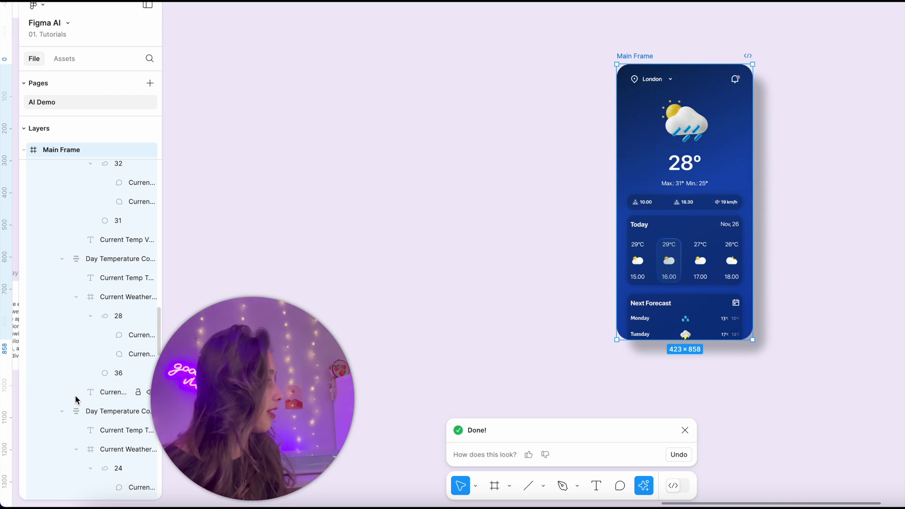
pyautogui.click(691, 435)
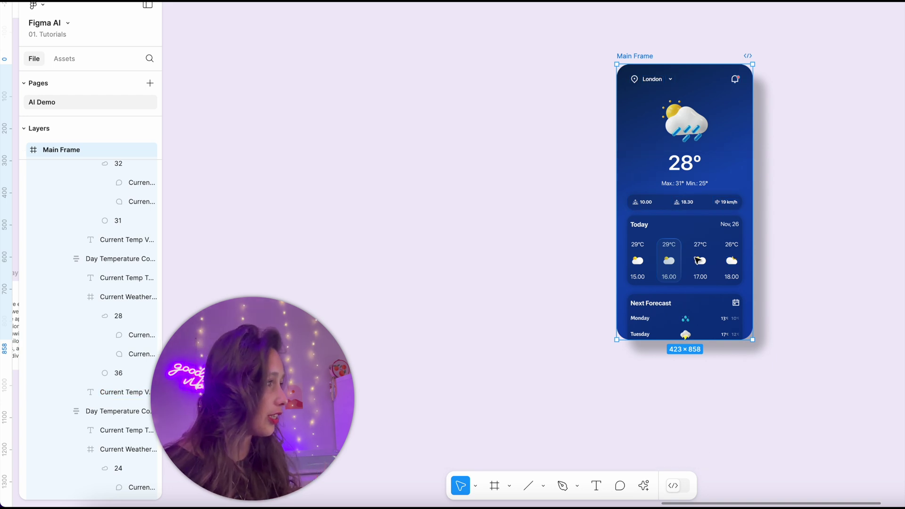
# Select the large rain cloud image to locate its layer and widen the layers sidebar to show full names.
pyautogui.click(685, 118)
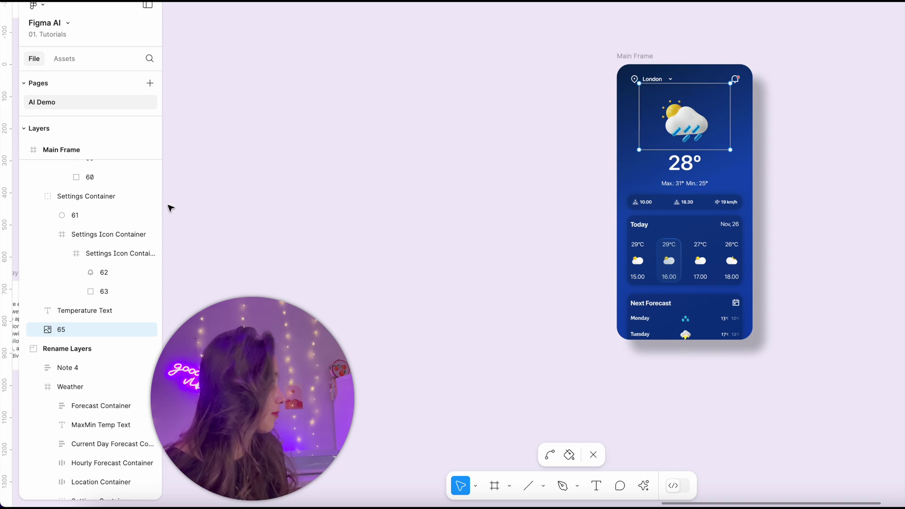
pyautogui.moveTo(162, 206); pyautogui.dragTo(446, 209)
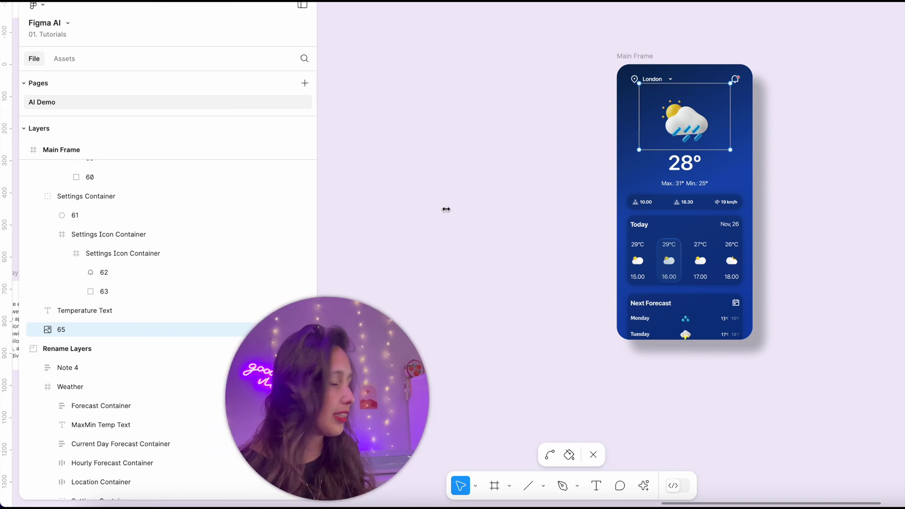
pyautogui.scroll(5, 188, 302)
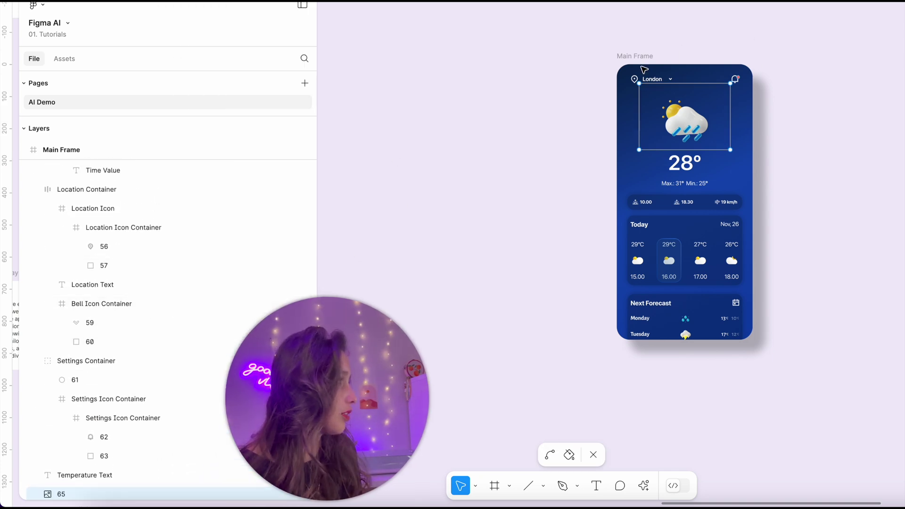
# Collapse all layers and expand only the direct children of Main Frame.
pyautogui.click(627, 50)
pyautogui.click(629, 57)
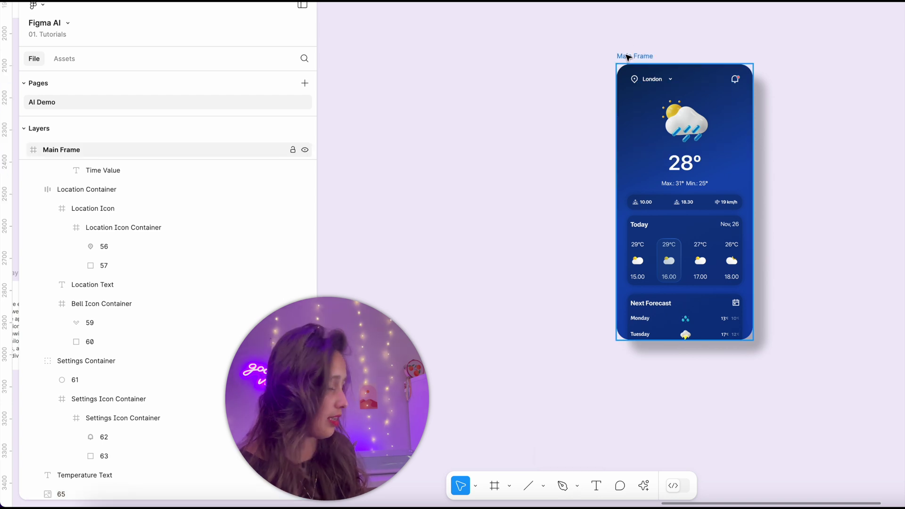
pyautogui.hotkey('alt', 'l')
pyautogui.press('Return')
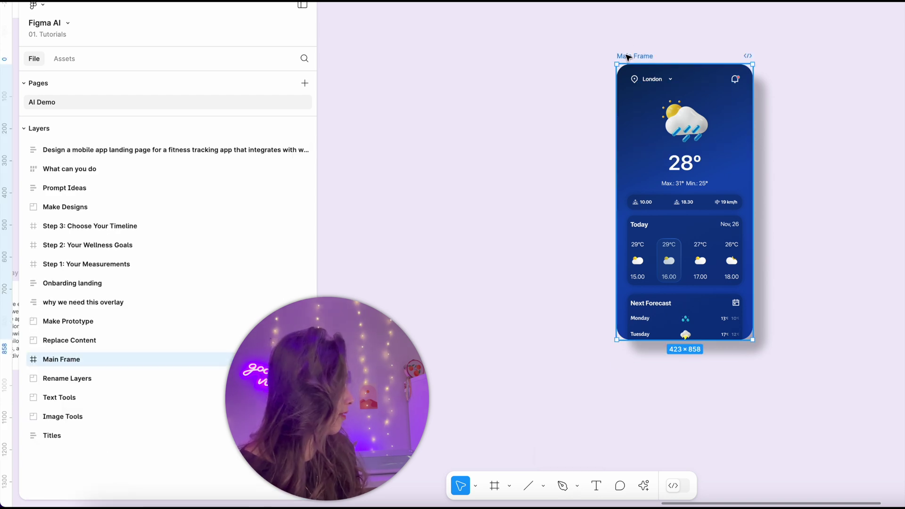
pyautogui.scroll(-3, 167, 345)
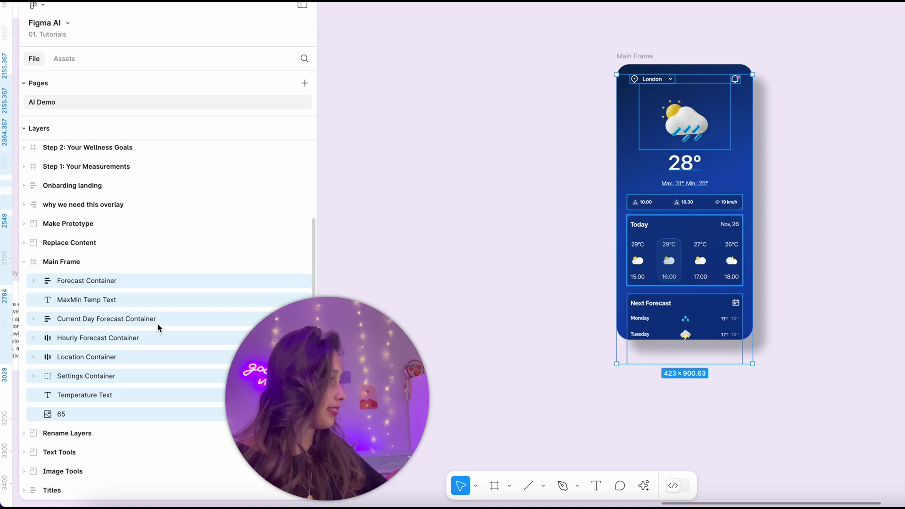
# Inspect the renamed hourly, location and current day forecast containers, expanding the current day forecast down to its Day Temperature Containers.
pyautogui.click(154, 338)
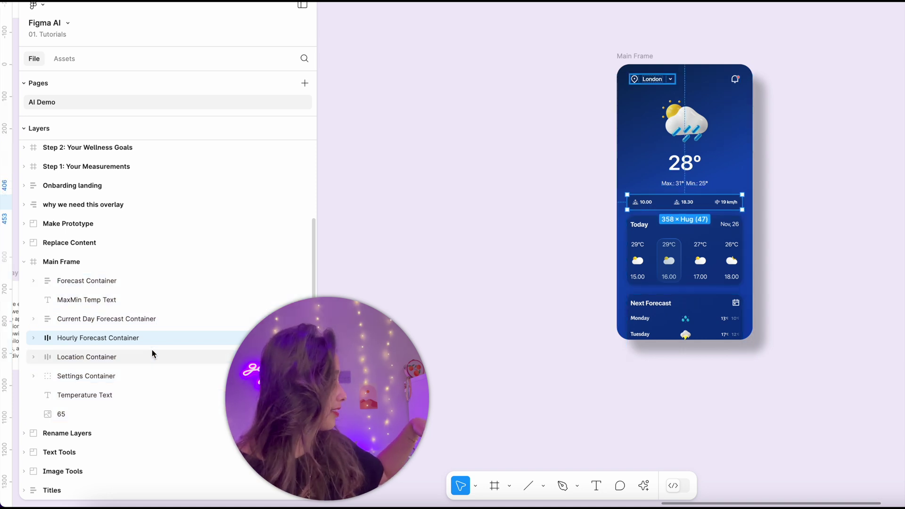
pyautogui.click(152, 357)
pyautogui.click(152, 319)
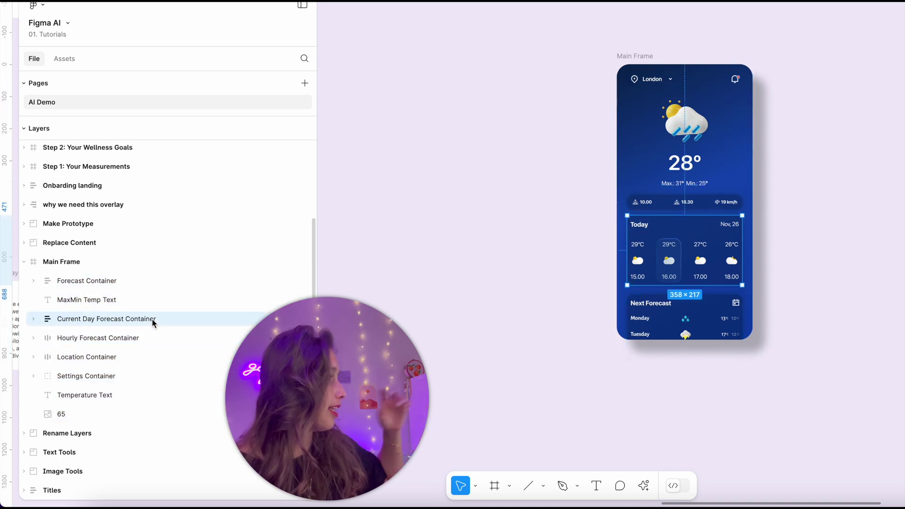
pyautogui.press('Return')
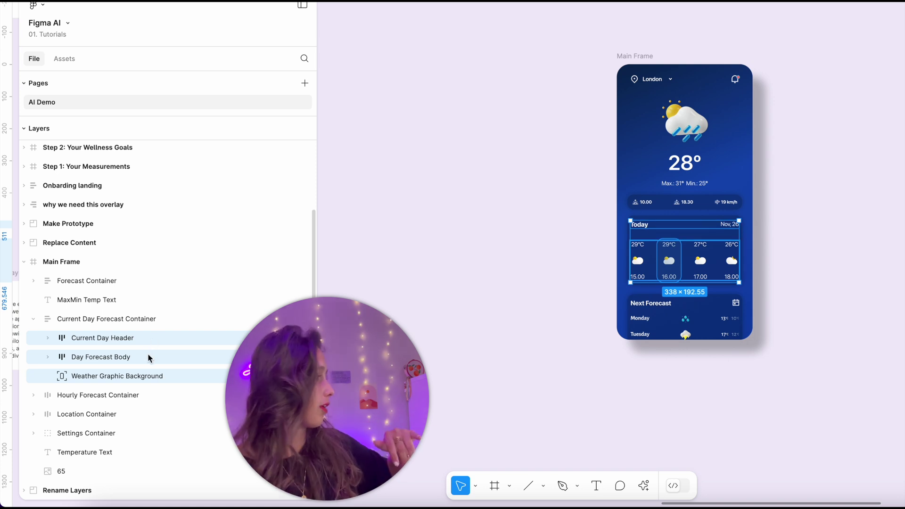
pyautogui.press('Return')
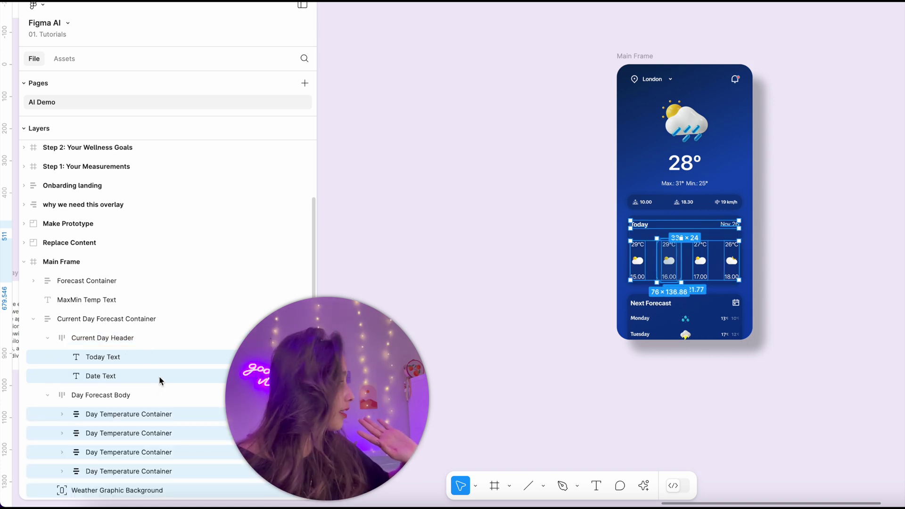
pyautogui.scroll(-2, 160, 375)
pyautogui.click(159, 376)
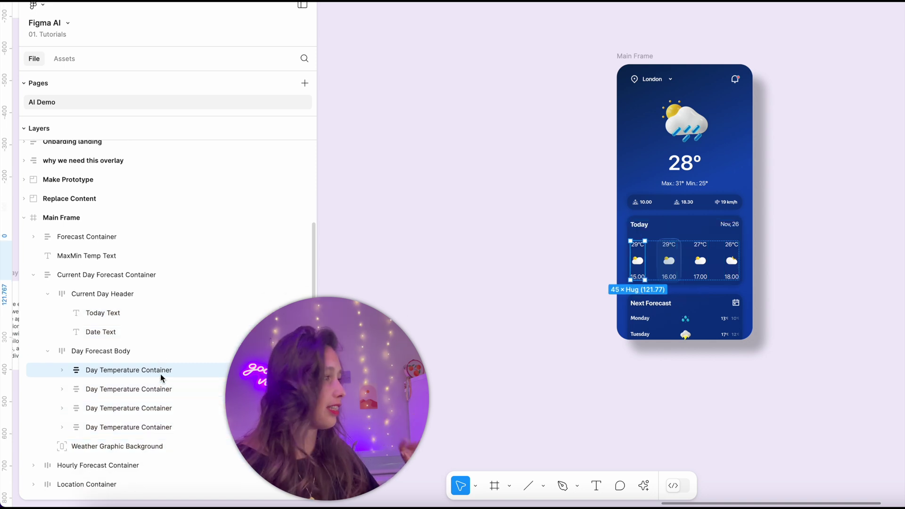
# Open the first Day Temperature Container to inspect its renamed child layers.
pyautogui.press('Return')
pyautogui.scroll(-1, 160, 374)
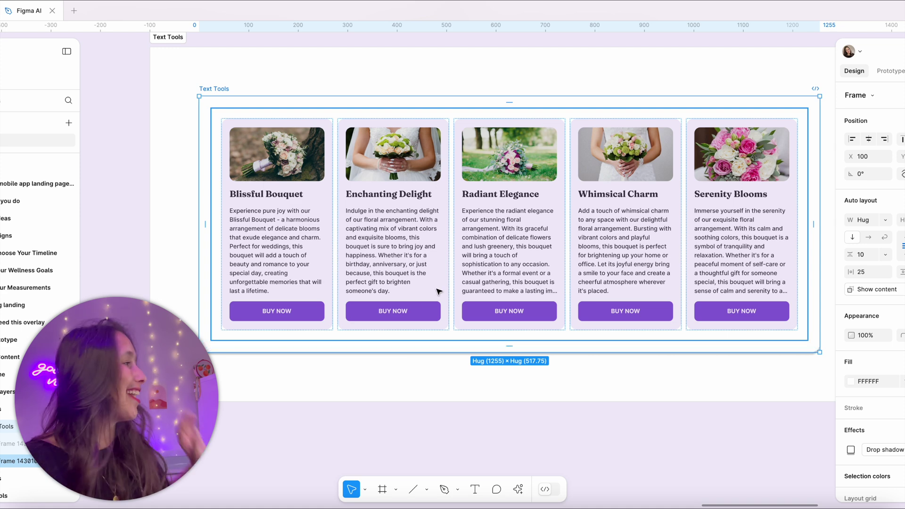
# Rewrite the Blissful Bouquet card's description with the Rewrite this AI action, using the More casual suggestion.
pyautogui.click(282, 246)
pyautogui.moveTo(311, 357); pyautogui.dragTo(419, 395)
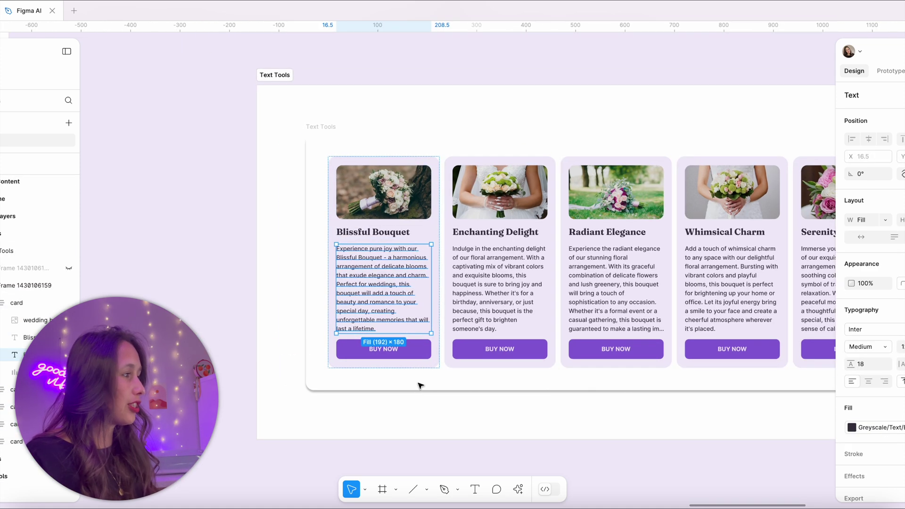
pyautogui.scroll(5, 448, 260)
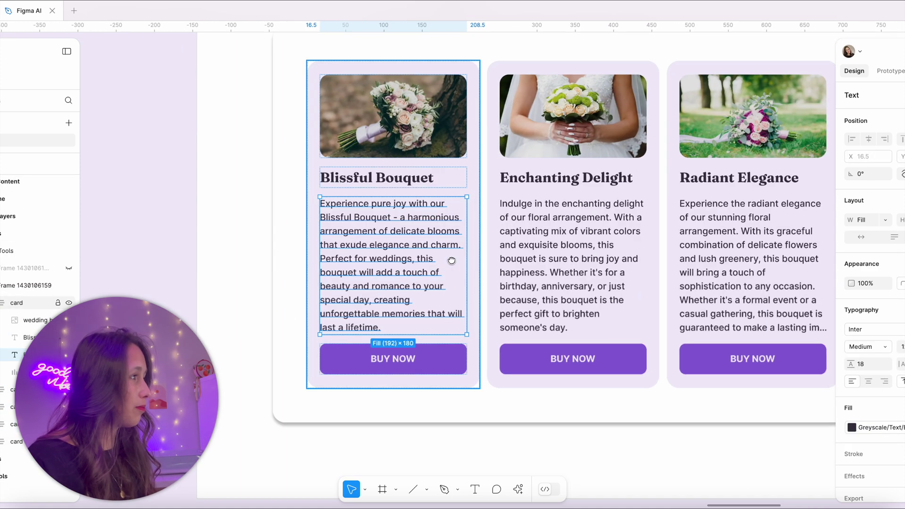
pyautogui.scroll(1, 452, 260)
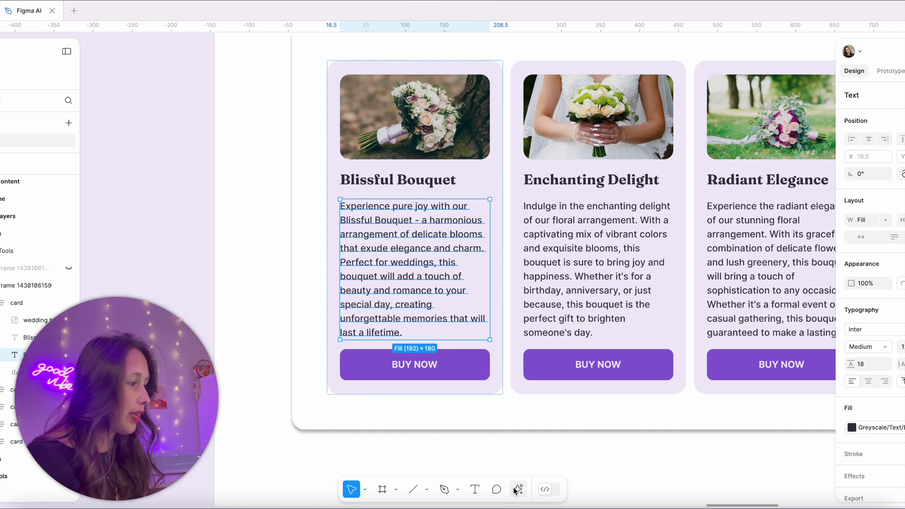
pyautogui.click(518, 489)
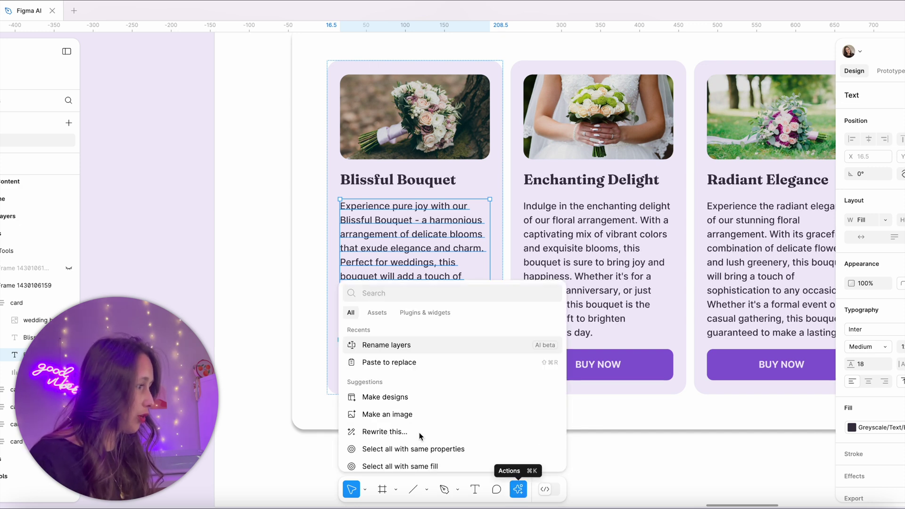
pyautogui.click(384, 431)
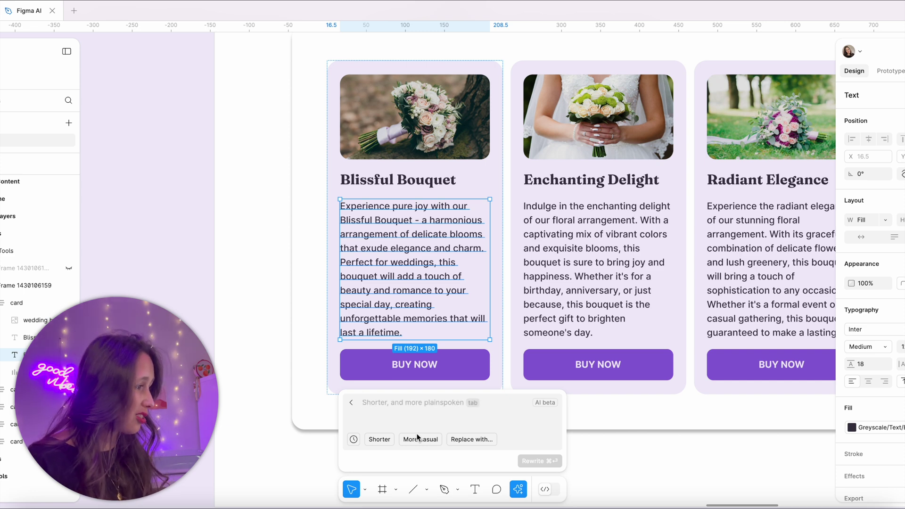
pyautogui.click(417, 438)
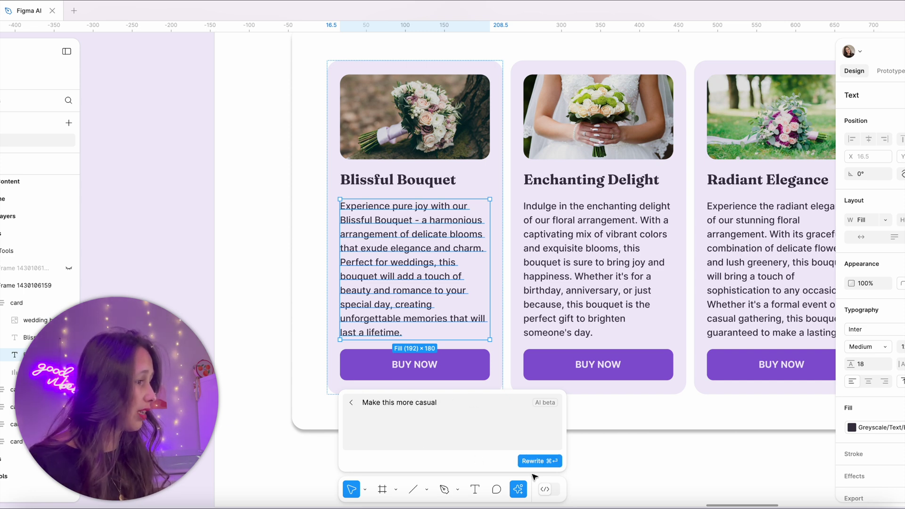
pyautogui.click(558, 462)
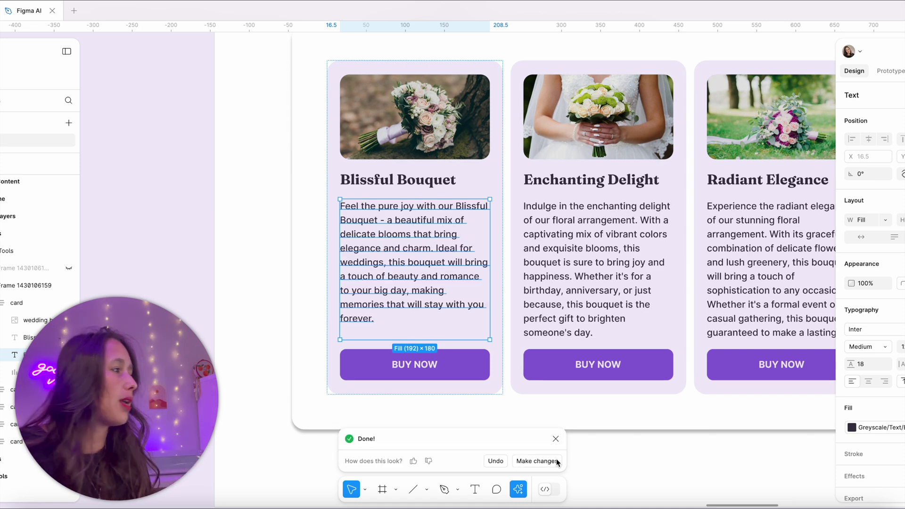
# Request changes to the rewritten Blissful Bouquet description with the prompt "make it really formal".
pyautogui.click(531, 461)
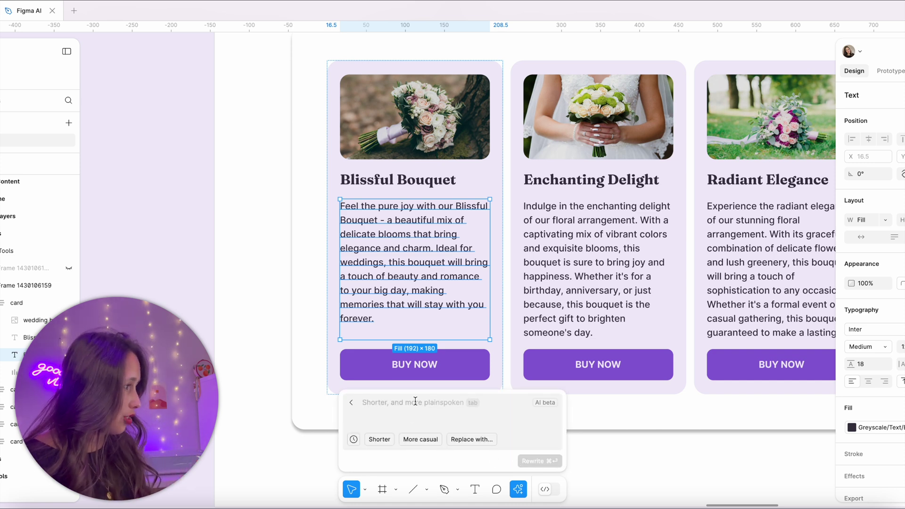
pyautogui.write('make i')
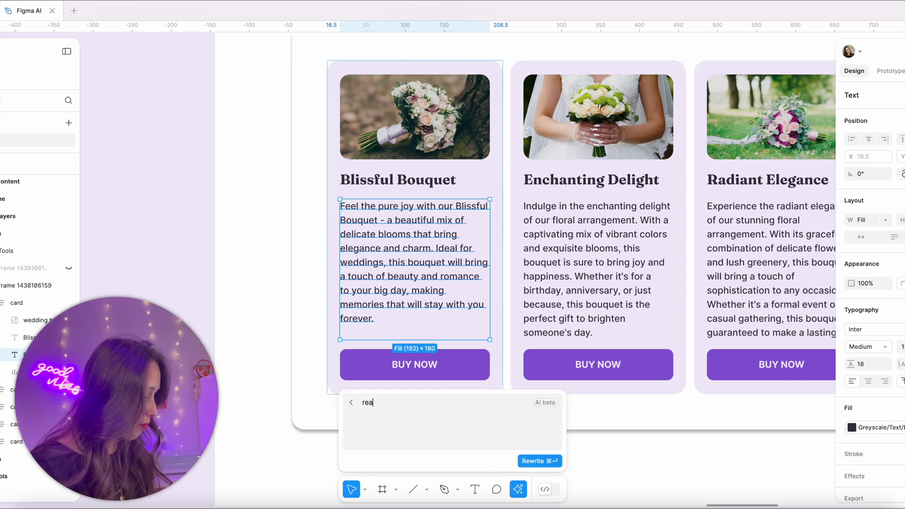
pyautogui.write('t really formal')
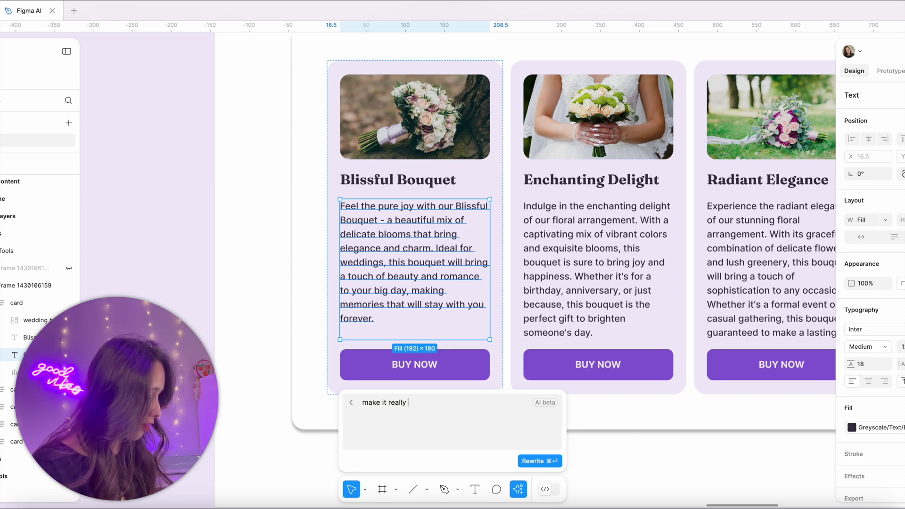
pyautogui.click(531, 460)
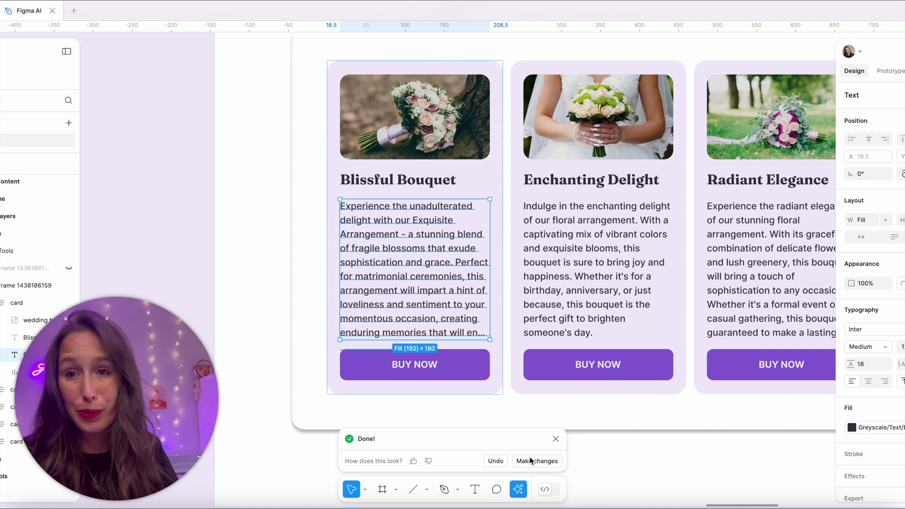
# Shorten the Enchanting Delight card's description text with the Shorten AI action.
pyautogui.click(652, 229)
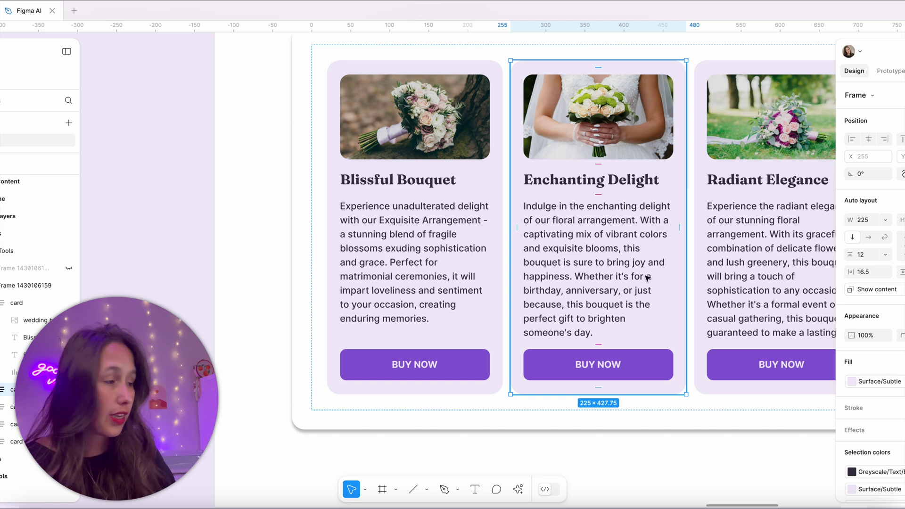
pyautogui.click(518, 490)
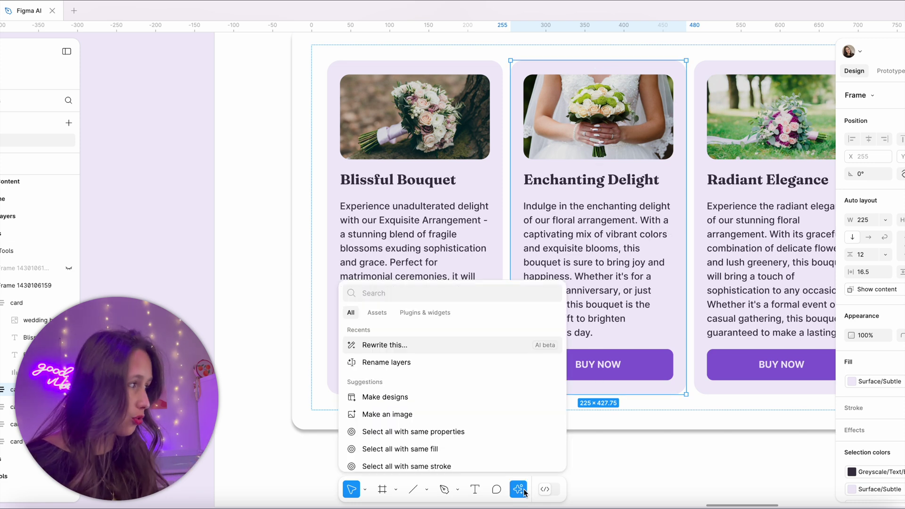
pyautogui.write('short')
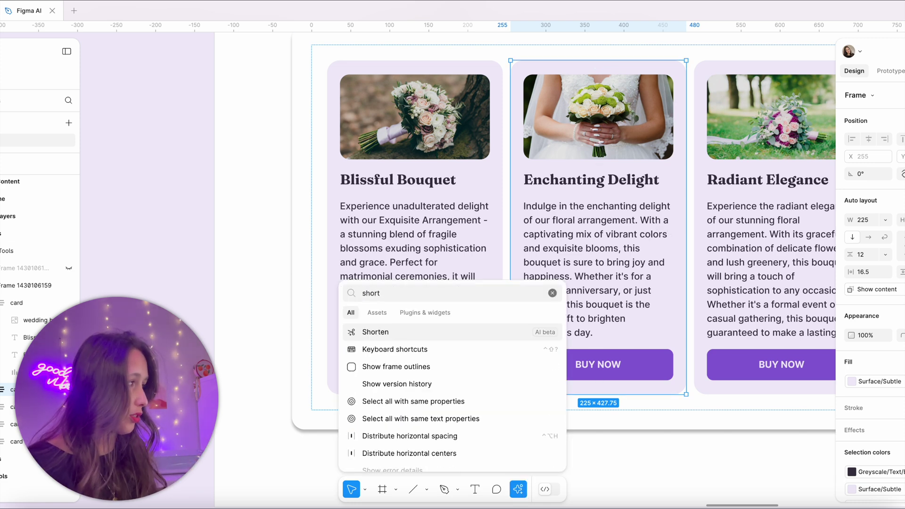
pyautogui.click(422, 335)
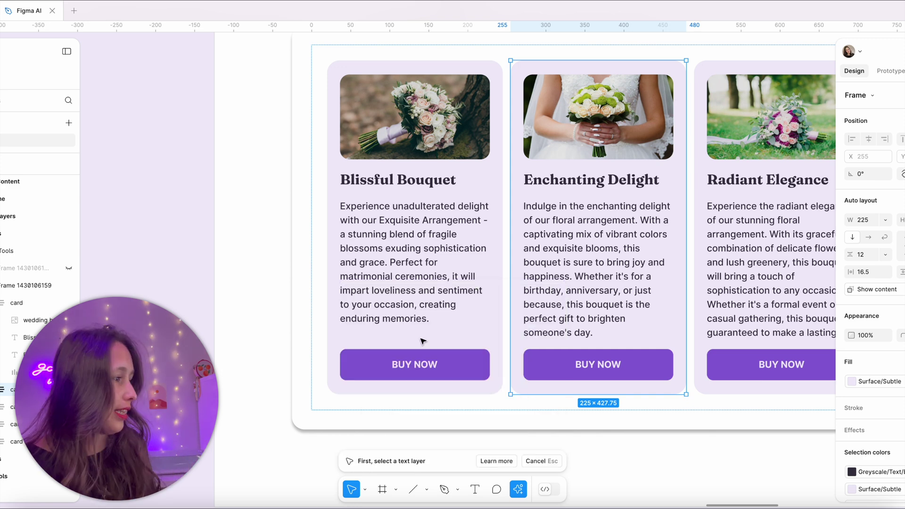
pyautogui.click(595, 229)
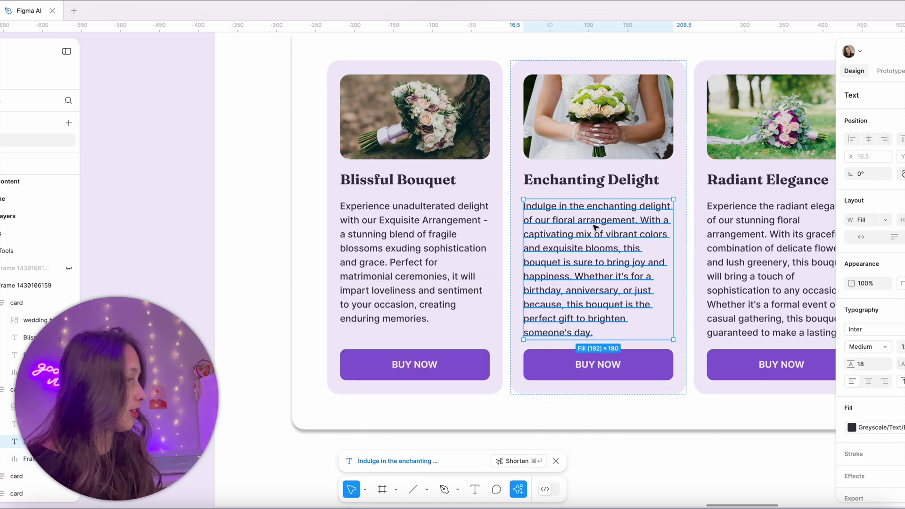
pyautogui.click(524, 462)
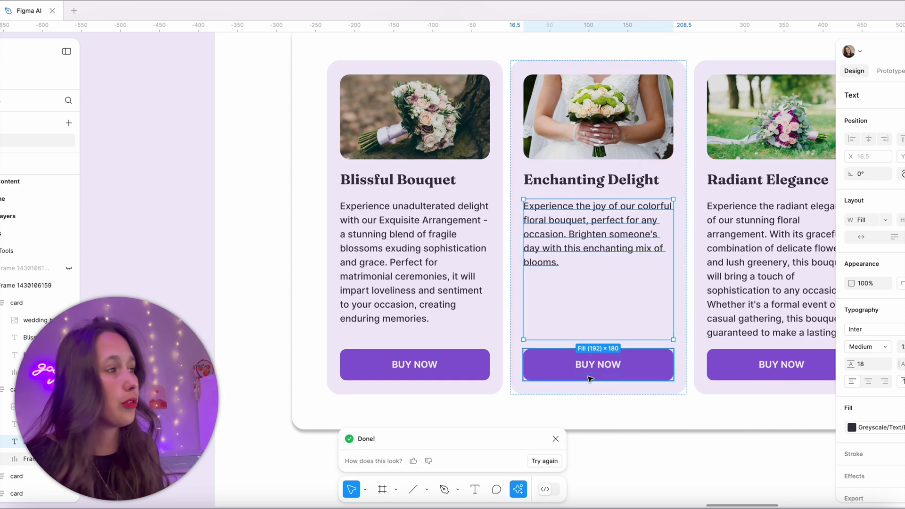
# Translate all text in the Radiant Elegance card into Italian with the Translate to AI action.
pyautogui.hscroll(5, 584, 380)
pyautogui.click(702, 219)
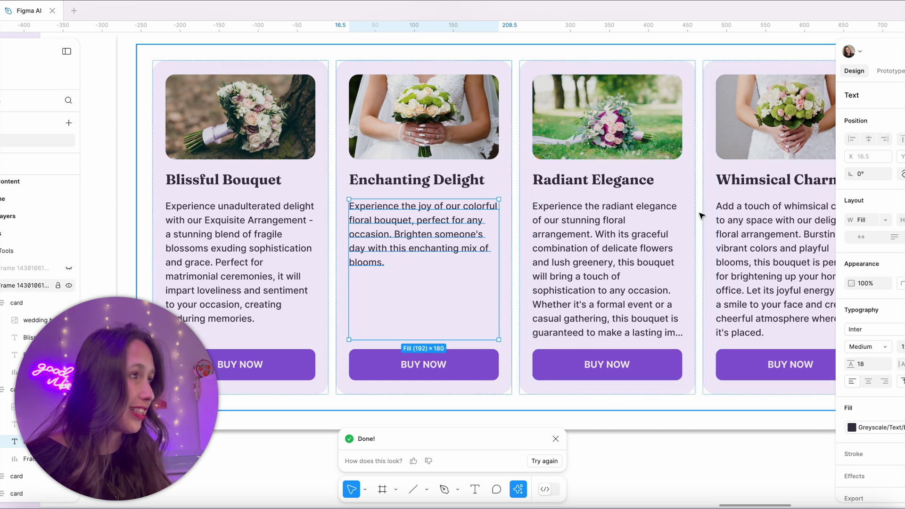
pyautogui.click(692, 221)
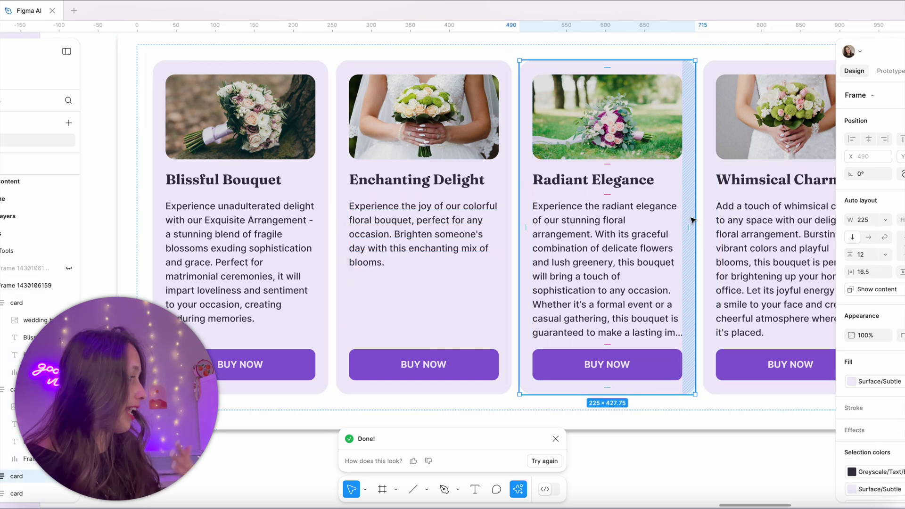
pyautogui.click(519, 490)
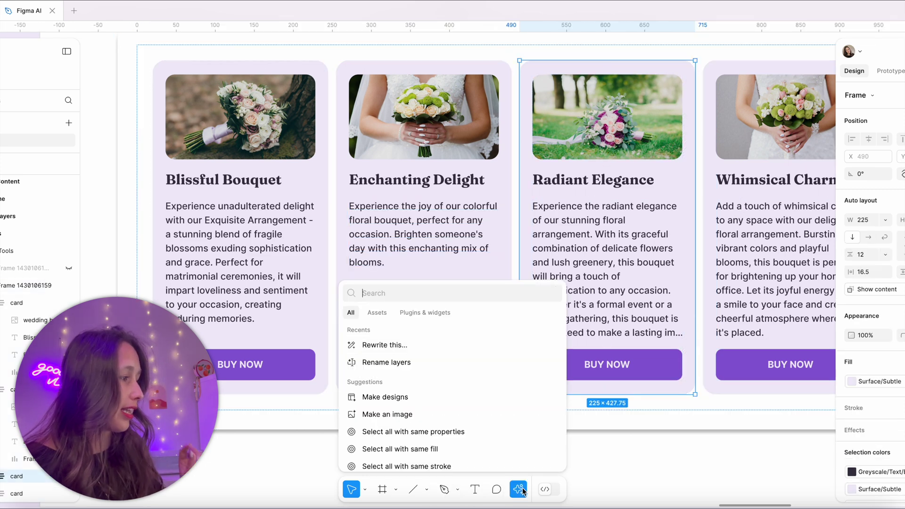
pyautogui.write('tr')
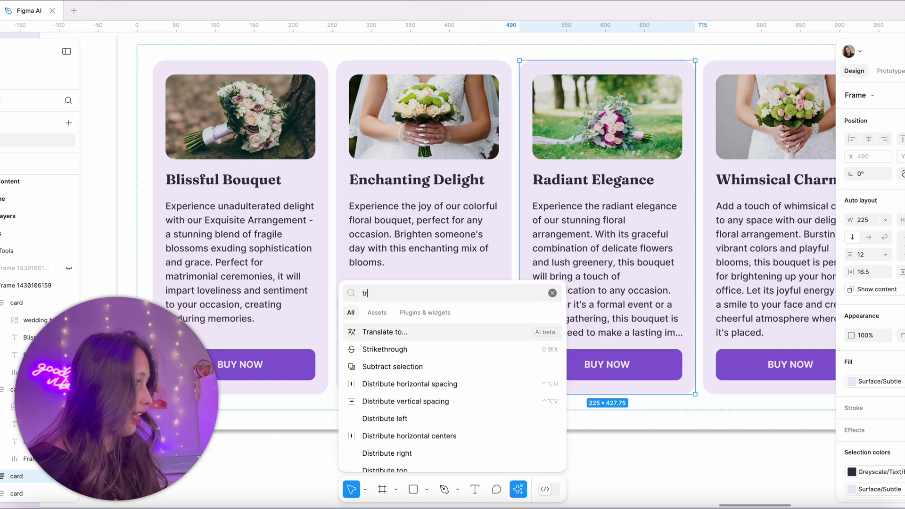
pyautogui.press('Return')
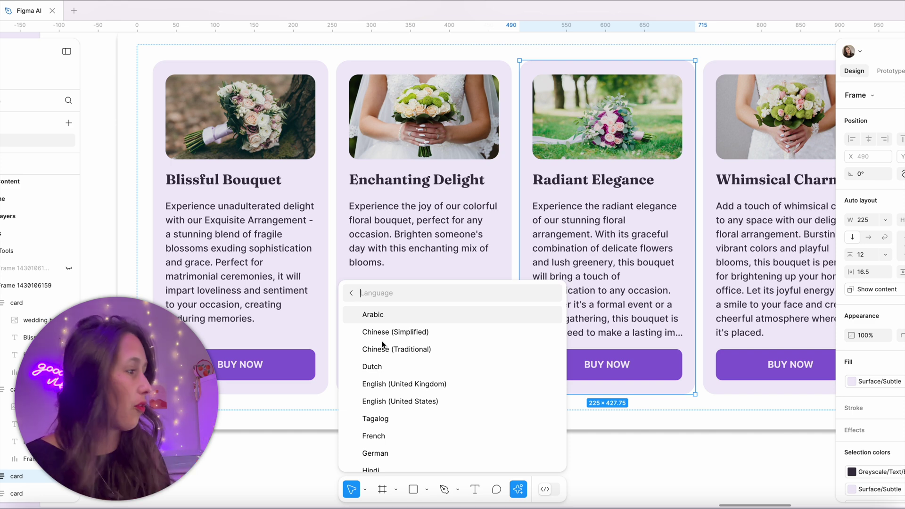
pyautogui.scroll(-5, 383, 347)
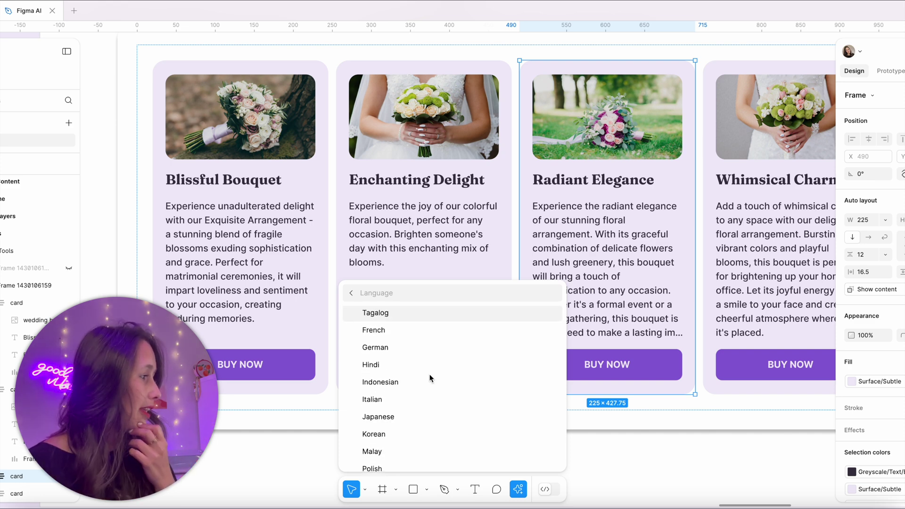
pyautogui.scroll(-3, 430, 378)
pyautogui.click(381, 347)
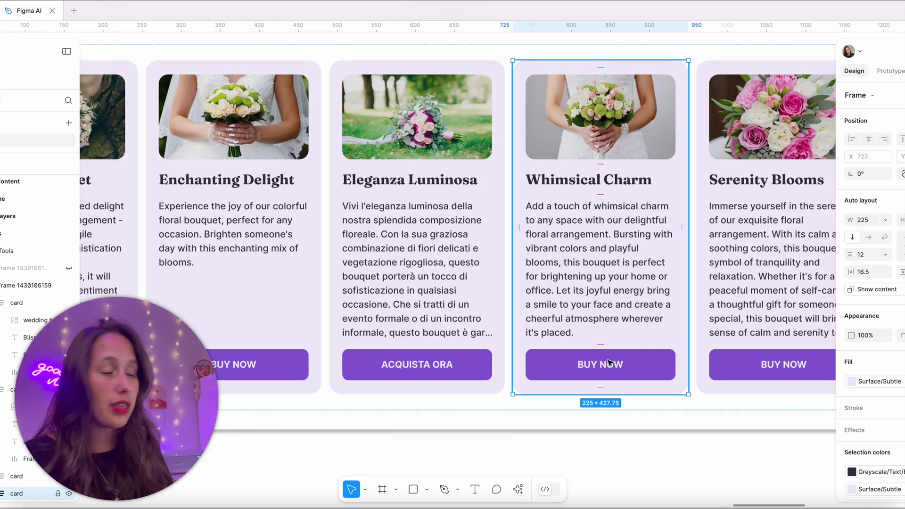
# Try translating the Whimsical Charm card into Thai with the Translate to AI action and undo the translation.
pyautogui.click(519, 489)
pyautogui.click(466, 345)
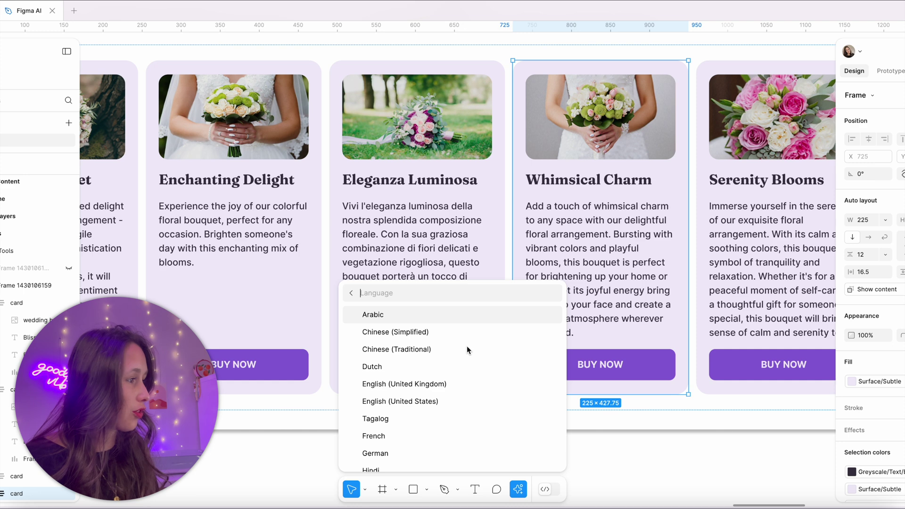
pyautogui.scroll(-10, 458, 389)
pyautogui.click(405, 396)
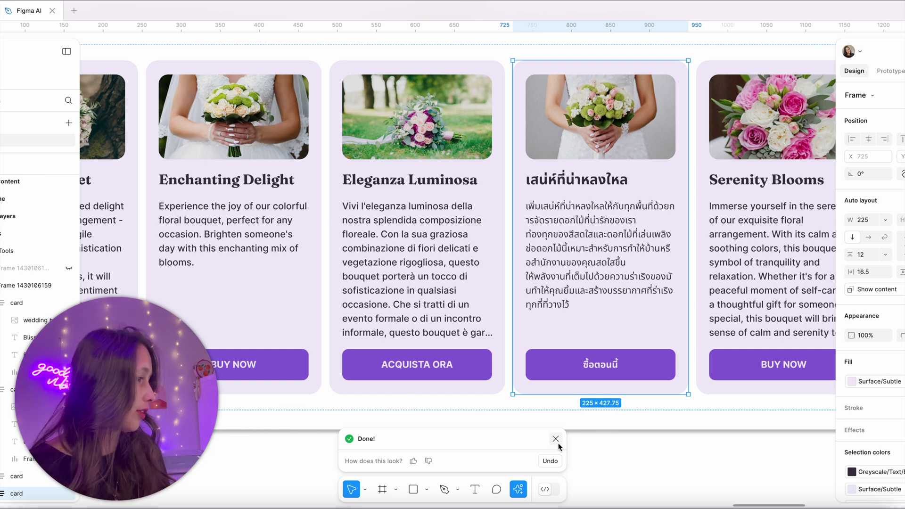
pyautogui.click(551, 461)
# Translate the Whimsical Charm card into Arabic with the Translate to AI action.
pyautogui.click(518, 489)
pyautogui.click(373, 344)
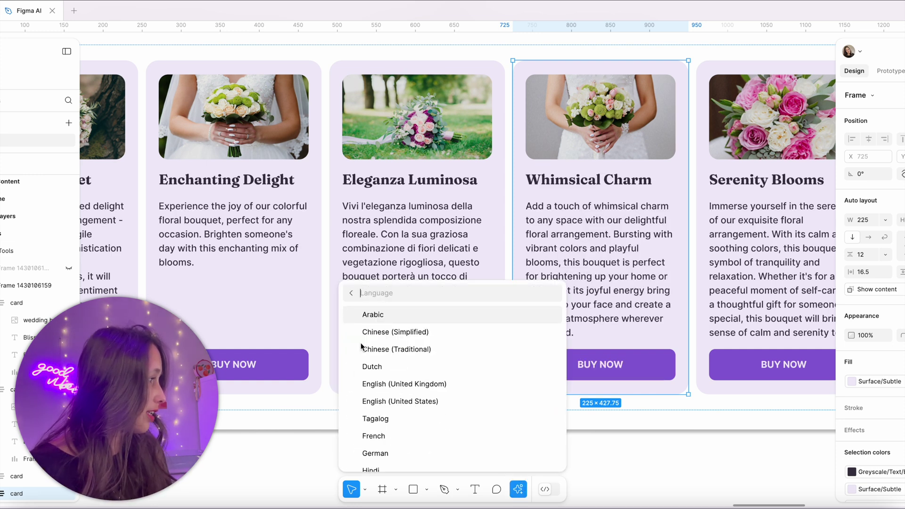
pyautogui.click(415, 319)
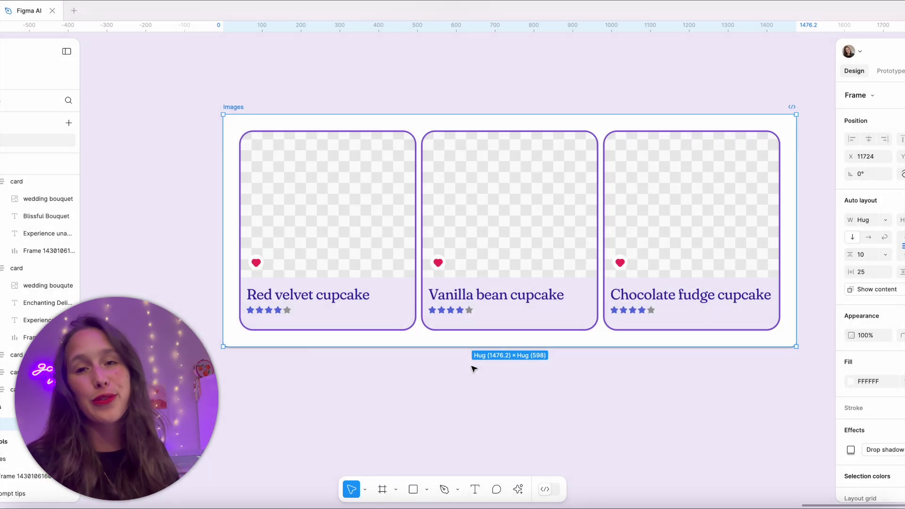
# Select the empty image frame of the Vanilla bean cupcake card in the Images section.
pyautogui.click(524, 272)
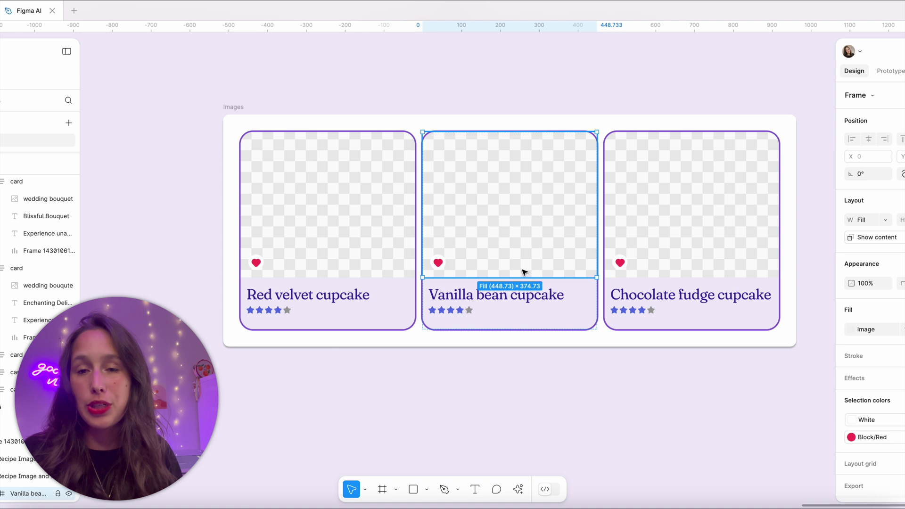